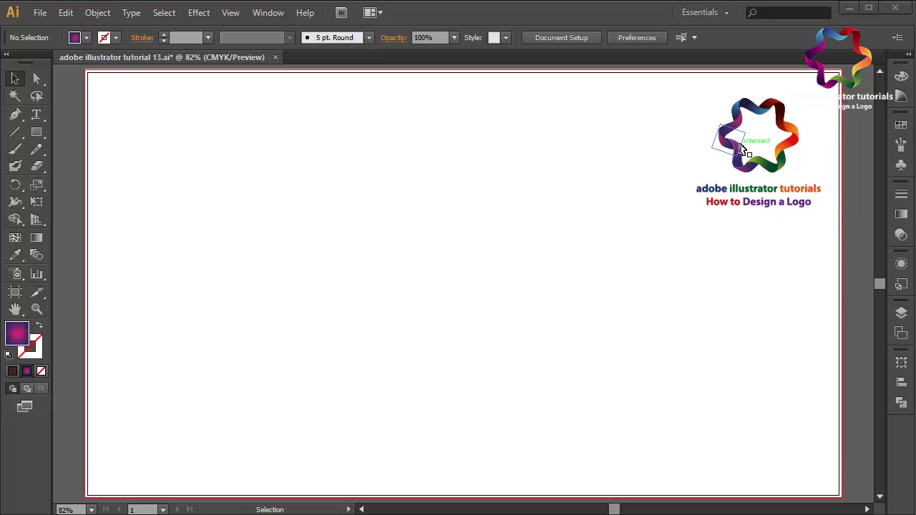
- Set the fill to the dark grey swatch C=0 M=0 Y=0 K=90
left_click(901, 124)
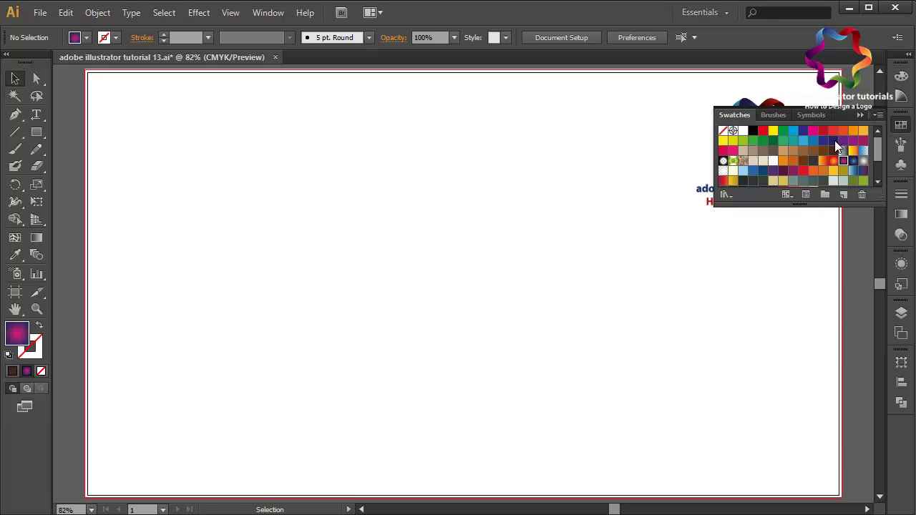
scroll(773, 174, "down", 2)
left_click(743, 167)
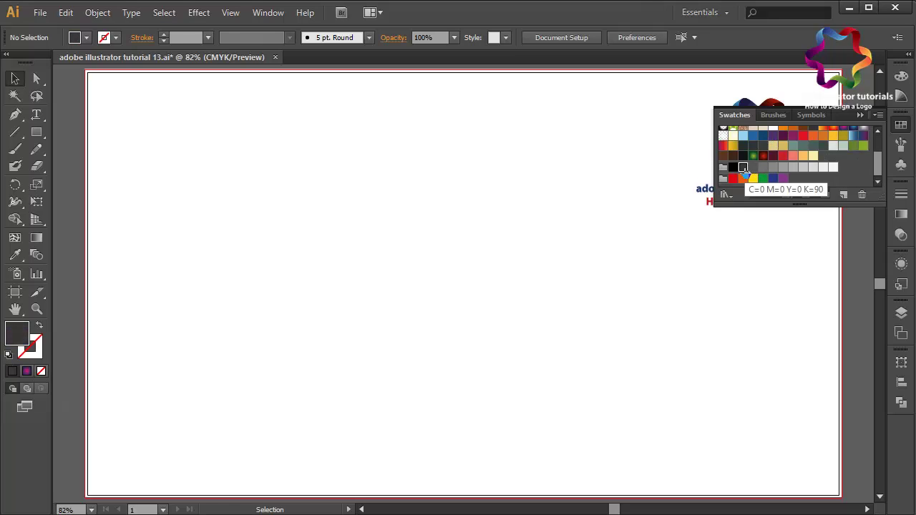
left_click(862, 123)
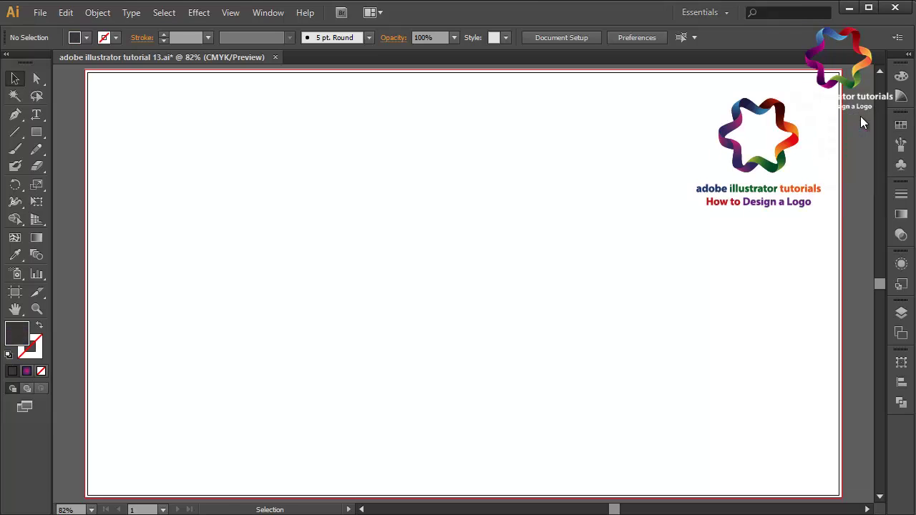
- Draw the mountain's jagged left slope with the Pen tool, over two foothills up to a flat summit at about X 518, Y 113 px
left_click(17, 115)
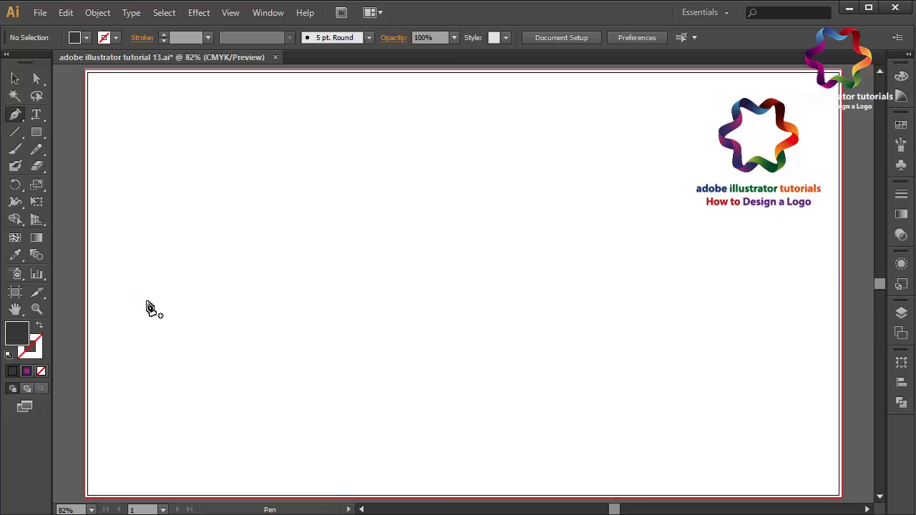
left_click(146, 301)
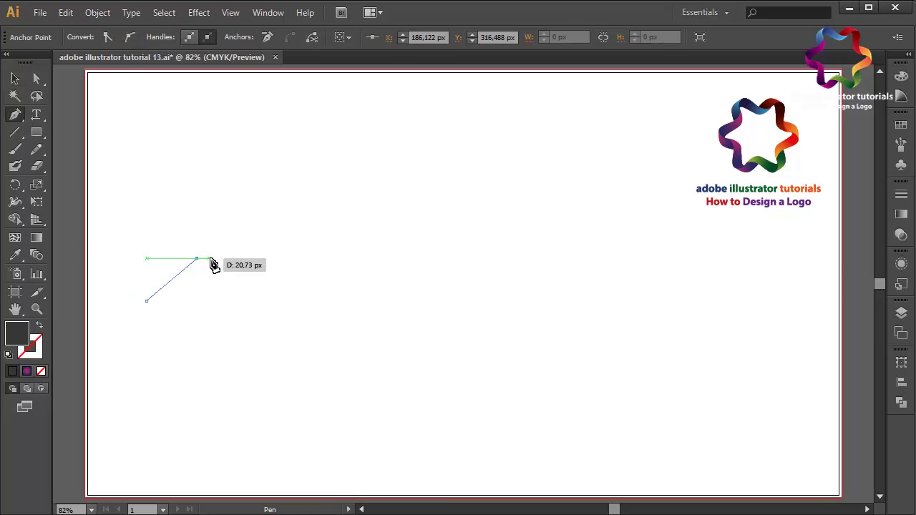
left_click_drag(218, 254, 228, 267)
left_click(228, 276)
left_click(252, 254)
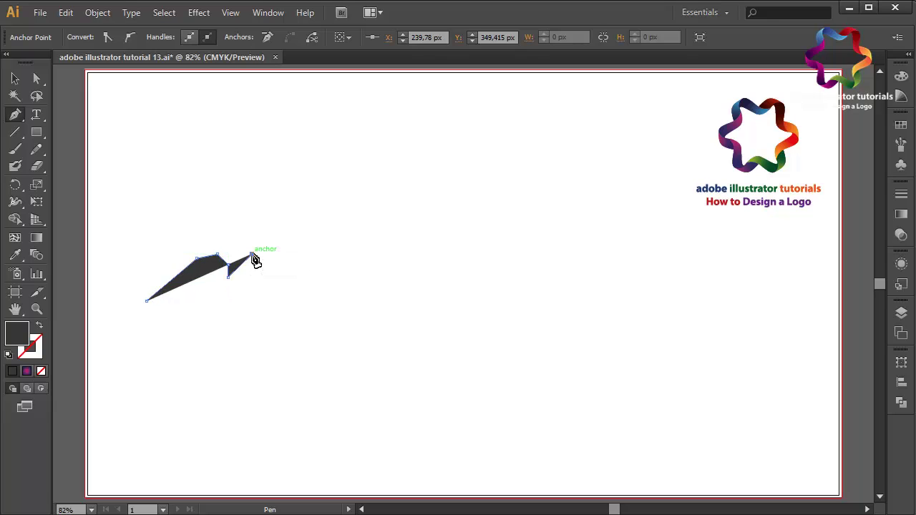
left_click(277, 247)
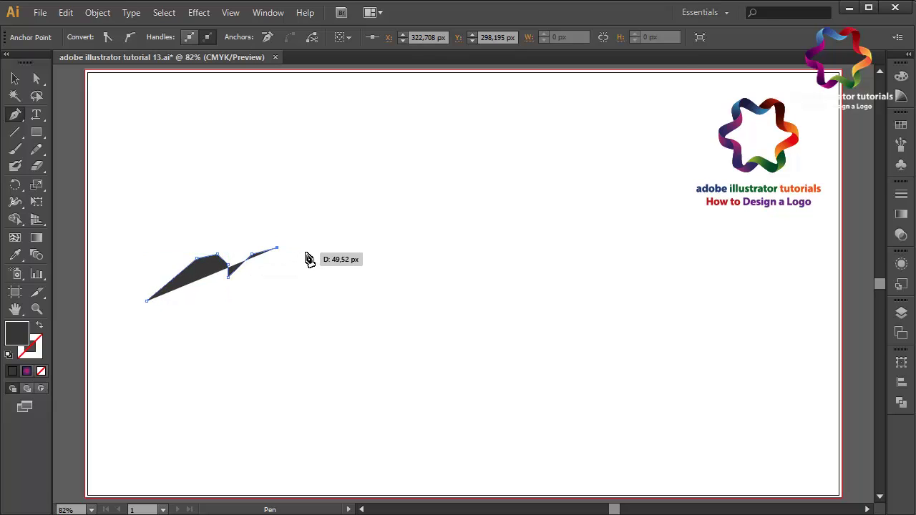
left_click(307, 253)
left_click(322, 223)
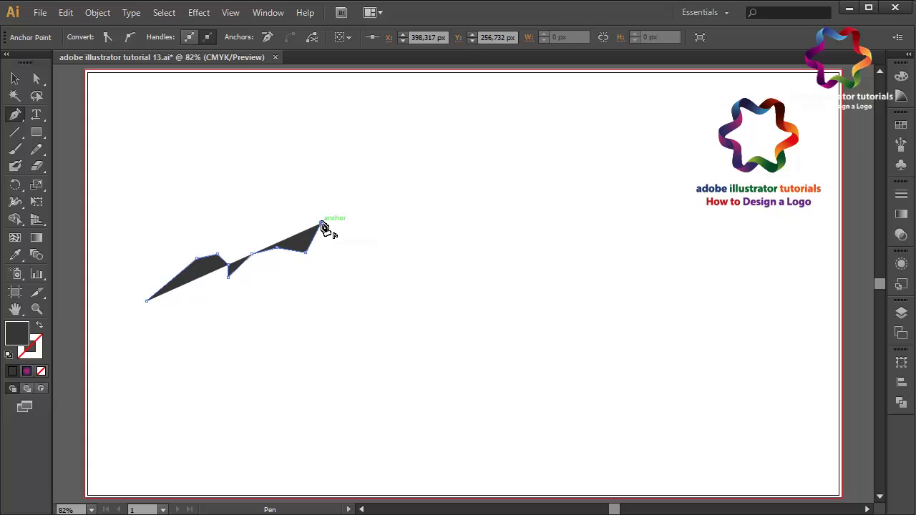
left_click(361, 181)
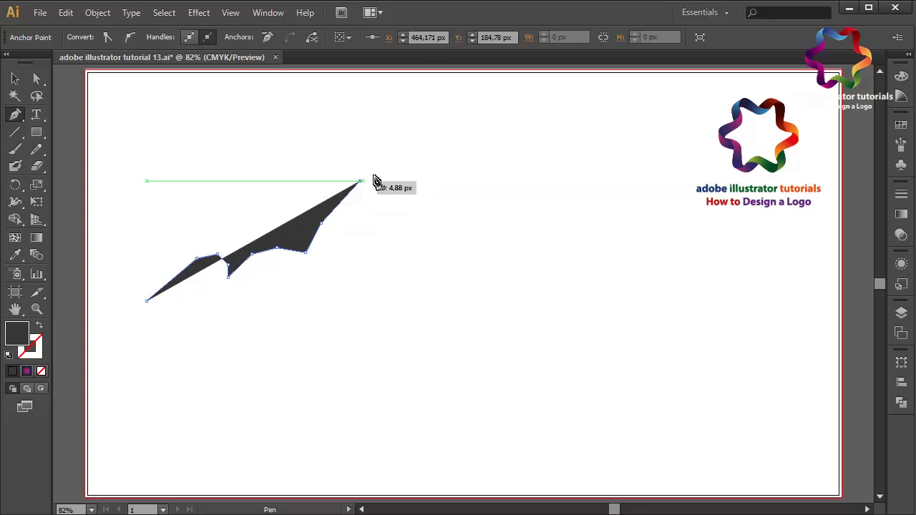
left_click(392, 139)
left_click(413, 138)
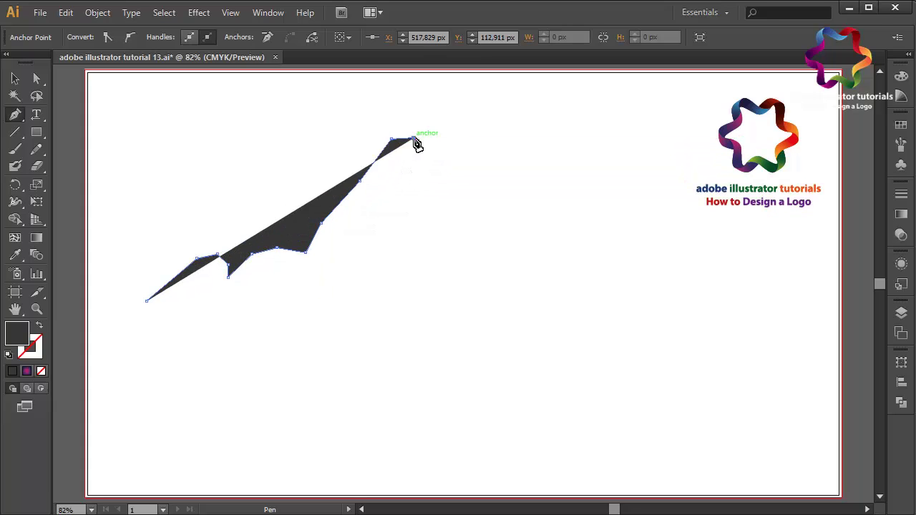
- Continue the mountain outline down a jagged right slope with a small foothill, ending level with the start at about X 898, Y 390 px
left_click(451, 171)
left_click(462, 166)
left_click(521, 232)
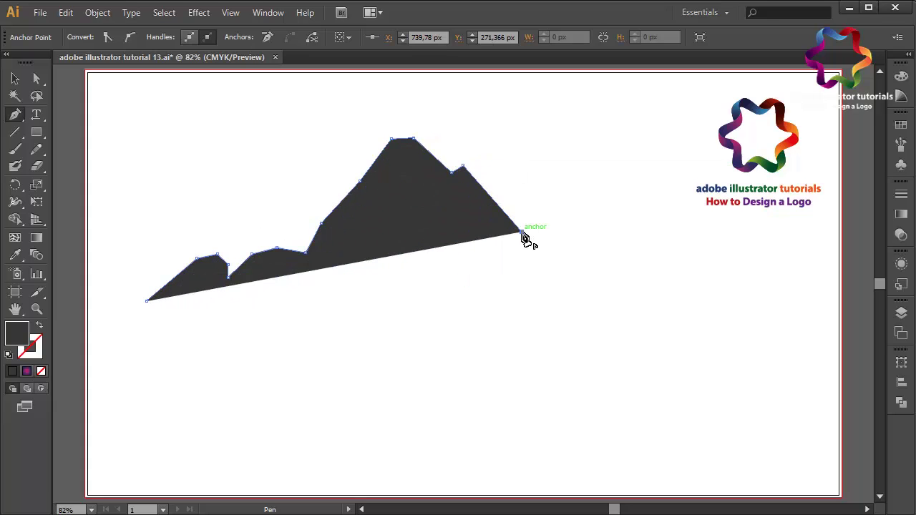
left_click(539, 283)
left_click(566, 267)
left_click(587, 283)
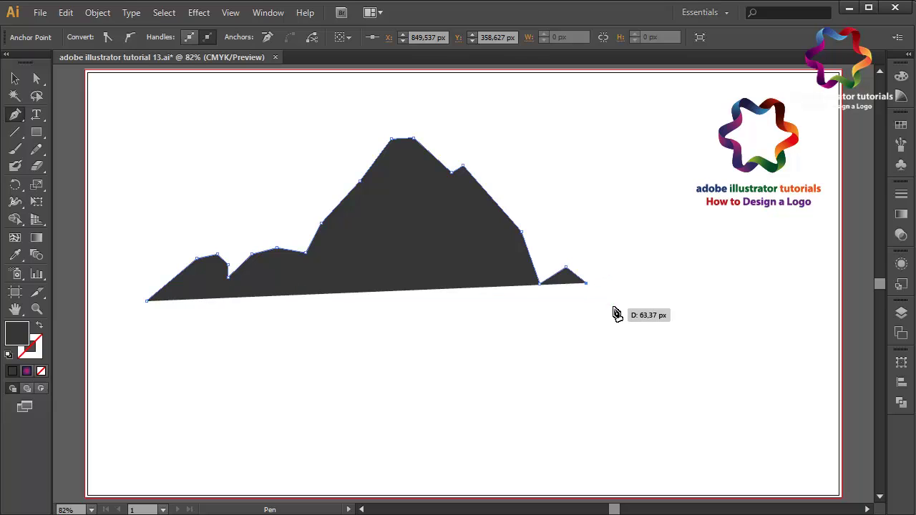
left_click(614, 301)
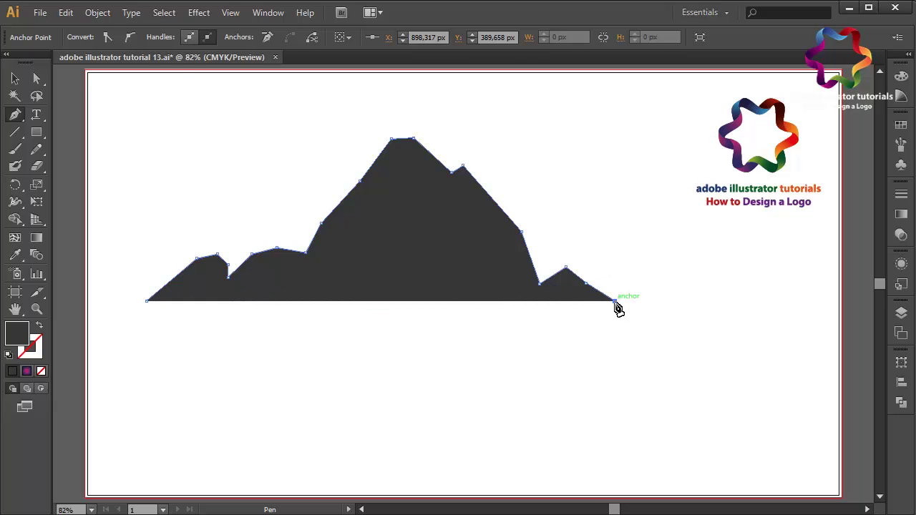
- Reshape the outline's anchor points: raise the right foothill notch, pull up a secondary left peak at about X 346, Y 192 px, and even out the left foothills
left_click(37, 78)
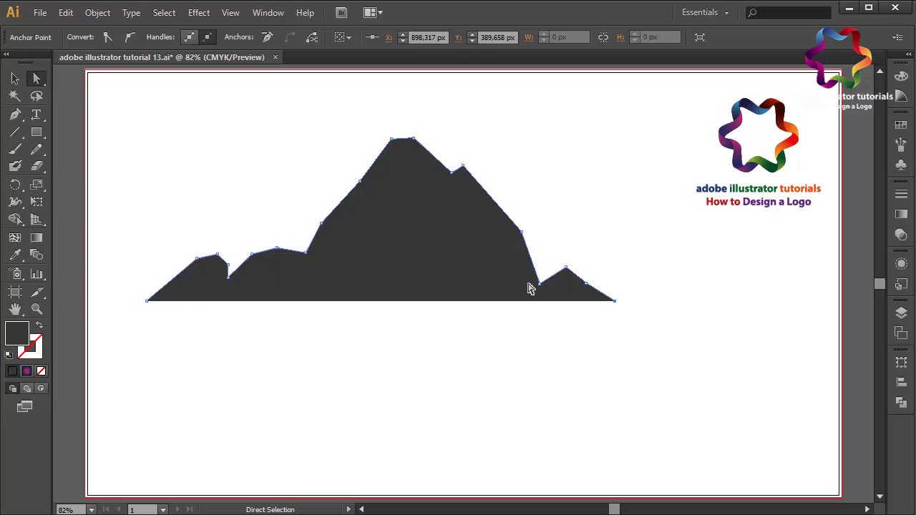
left_click_drag(539, 284, 532, 266)
left_click_drag(305, 253, 292, 189)
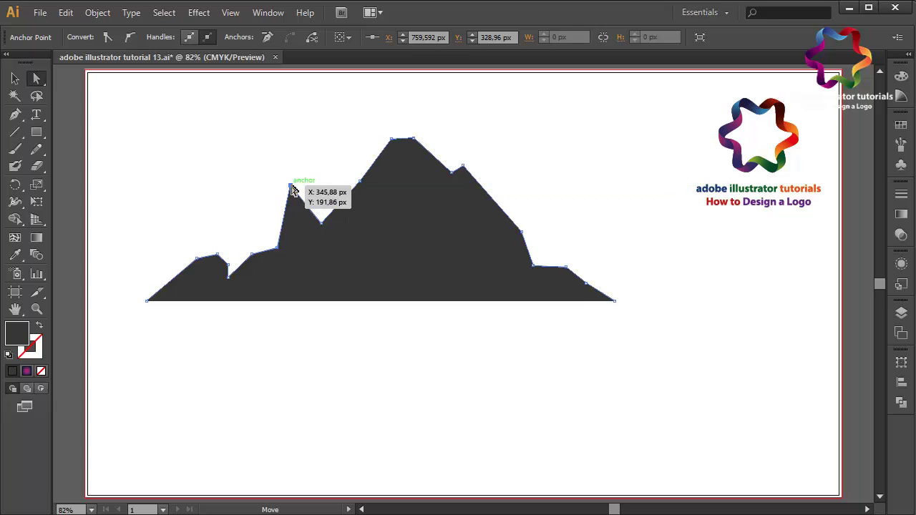
left_click_drag(321, 222, 327, 205)
left_click_drag(279, 251, 236, 260)
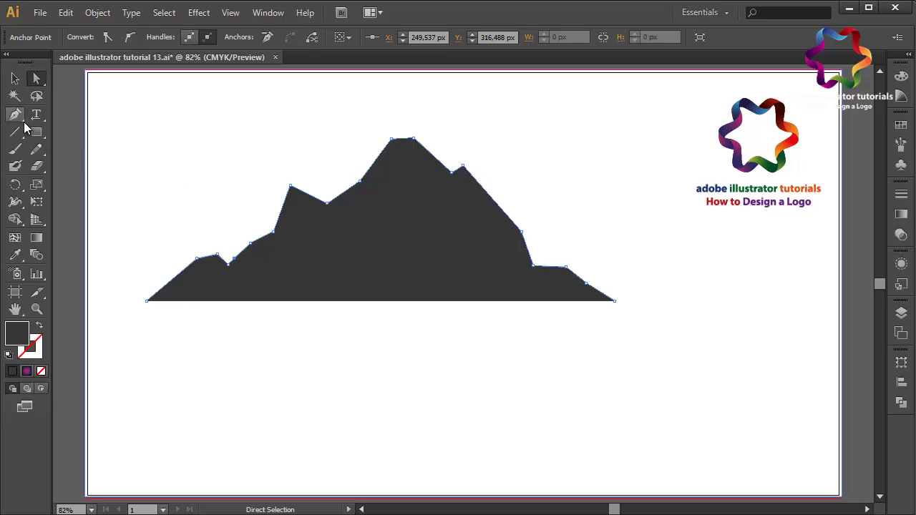
- Close the mountain outline with a straight base line between its two lower corner anchors
left_click(18, 117)
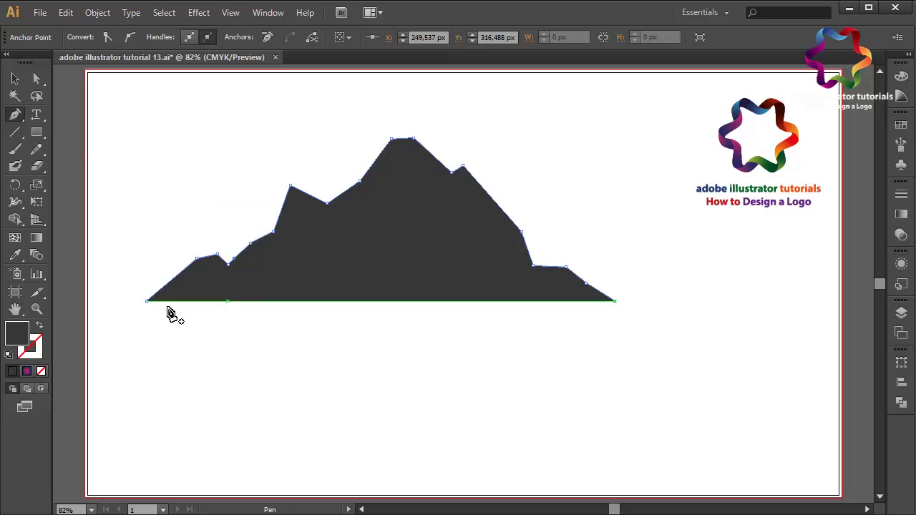
left_click(148, 302)
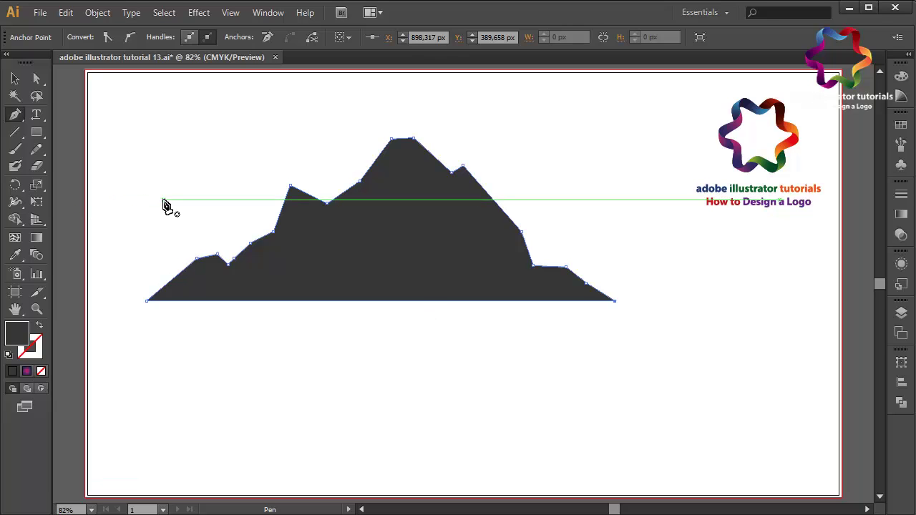
left_click(16, 80)
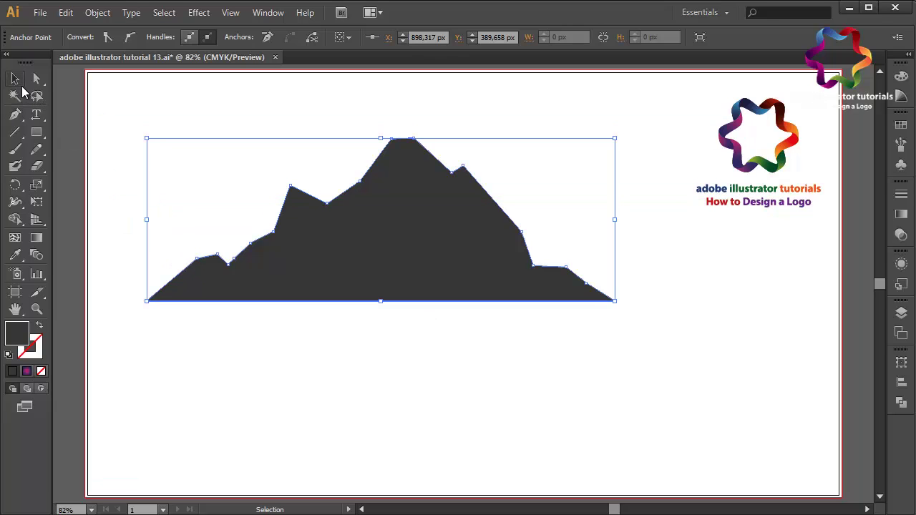
- Deselect the mountain and set the fill to white (FFFFFF) with nothing selected
left_click(120, 141)
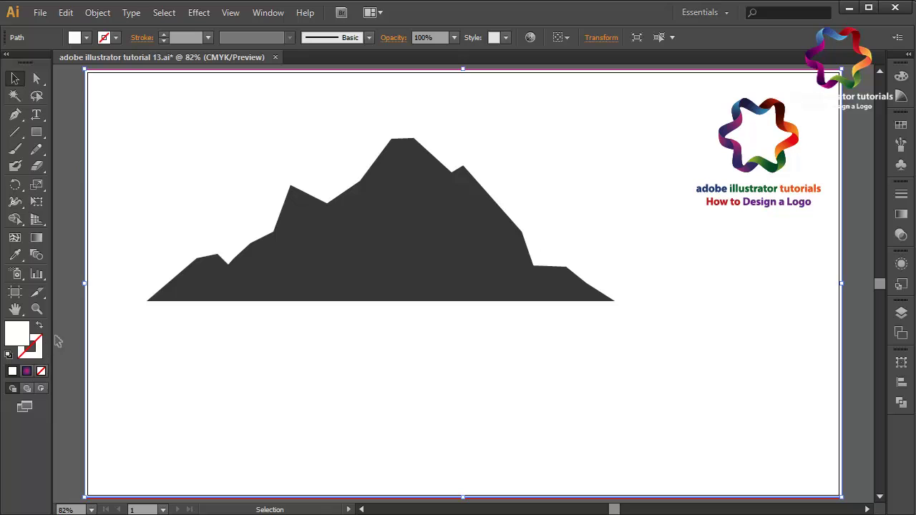
left_click(81, 322)
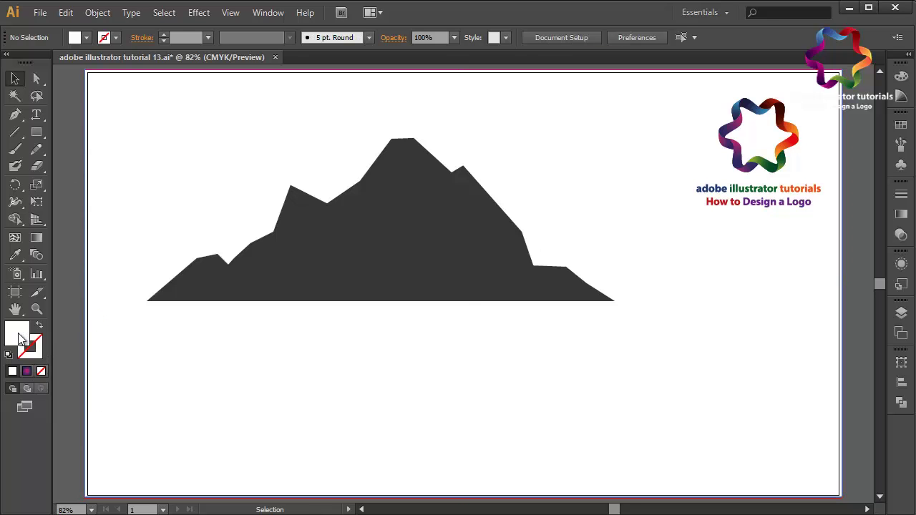
double_click(21, 338)
left_click_drag(140, 282, 61, 224)
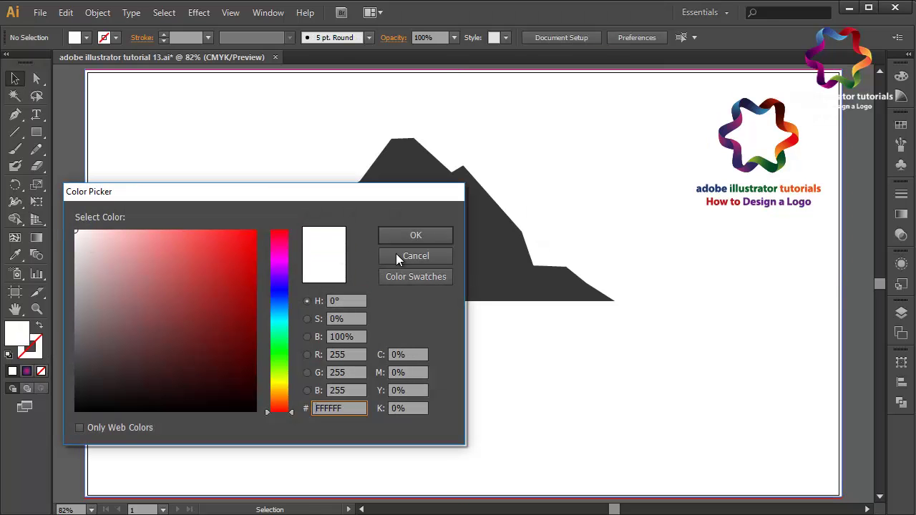
left_click(403, 236)
- Start a white Pen shape at the mountain's lower-left corner and zigzag it across the left foothill to about X 287, Y 337 px
left_click(15, 114)
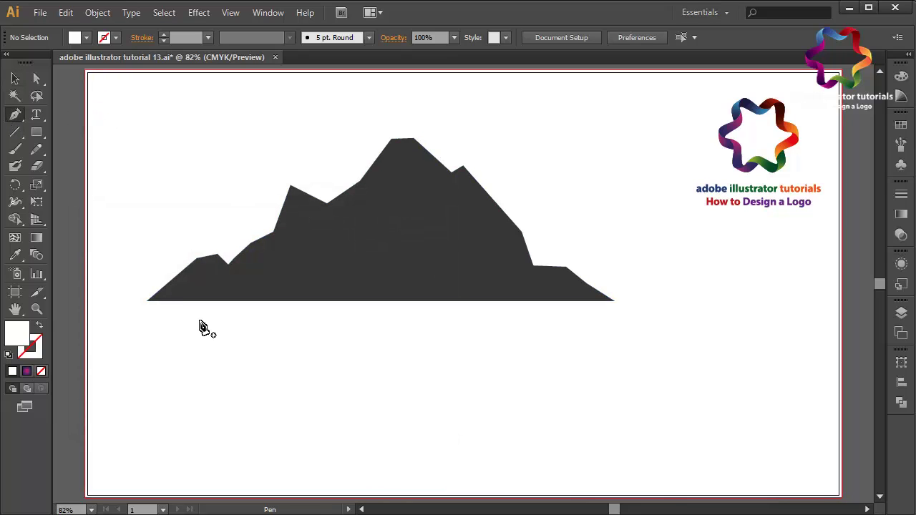
left_click(147, 301)
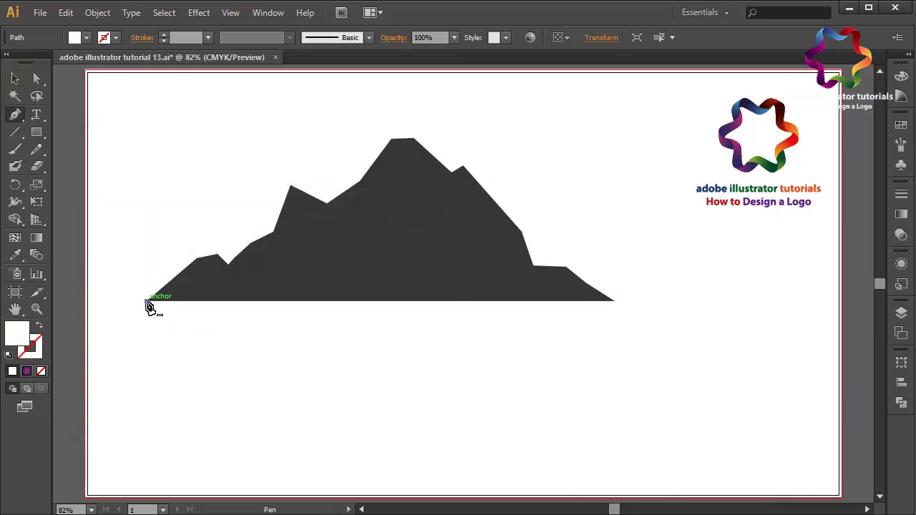
left_click(201, 273)
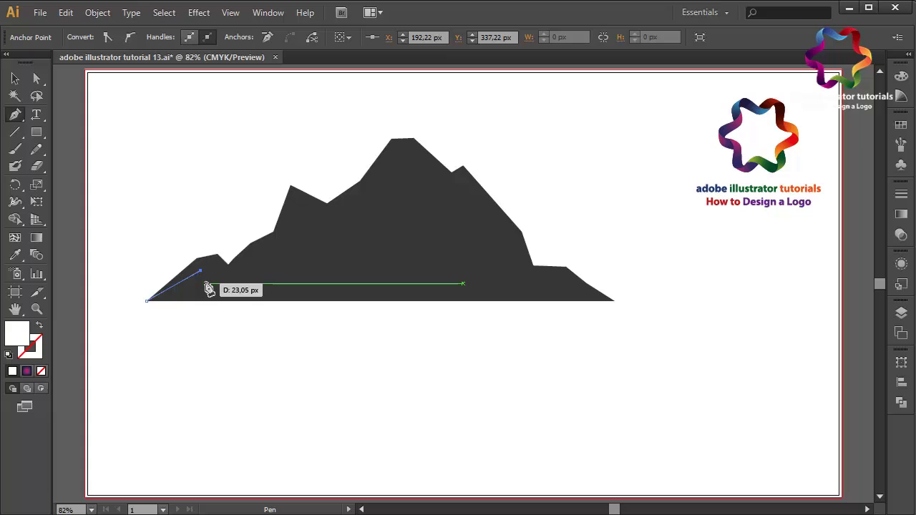
left_click(207, 280)
left_click(219, 272)
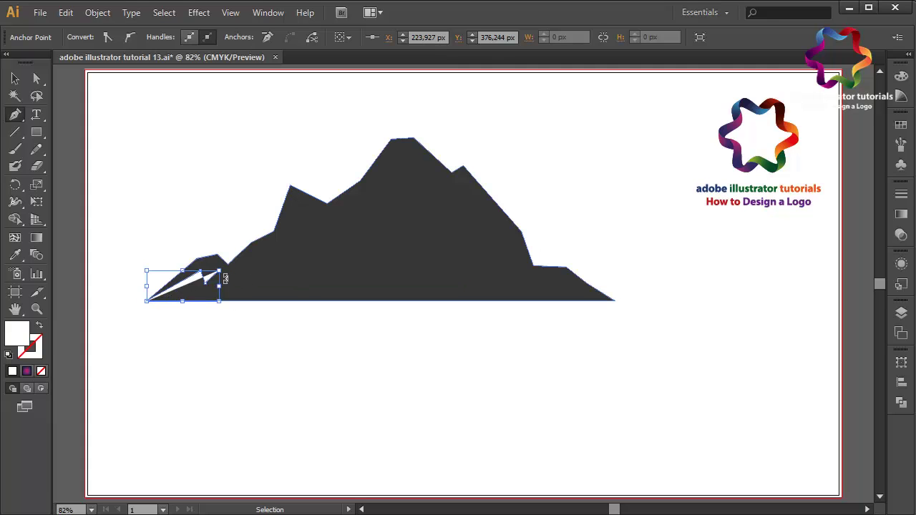
left_click(219, 286)
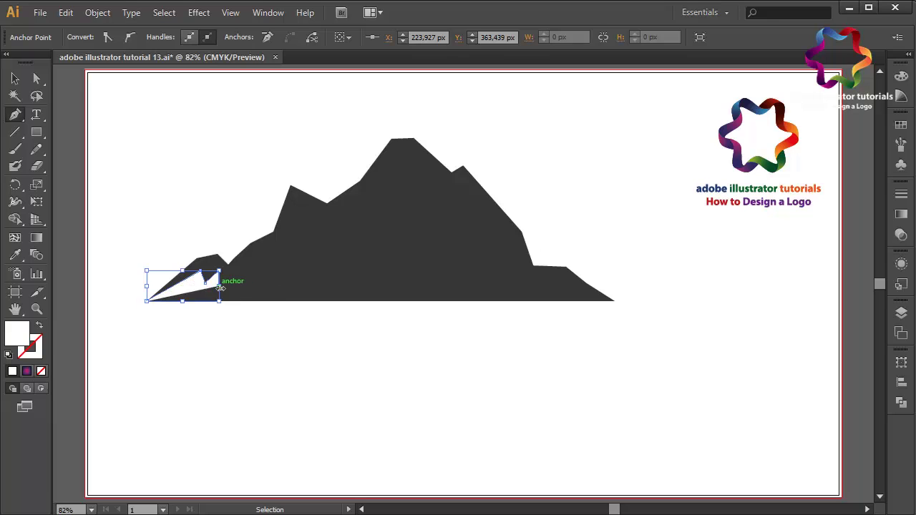
left_click(216, 291)
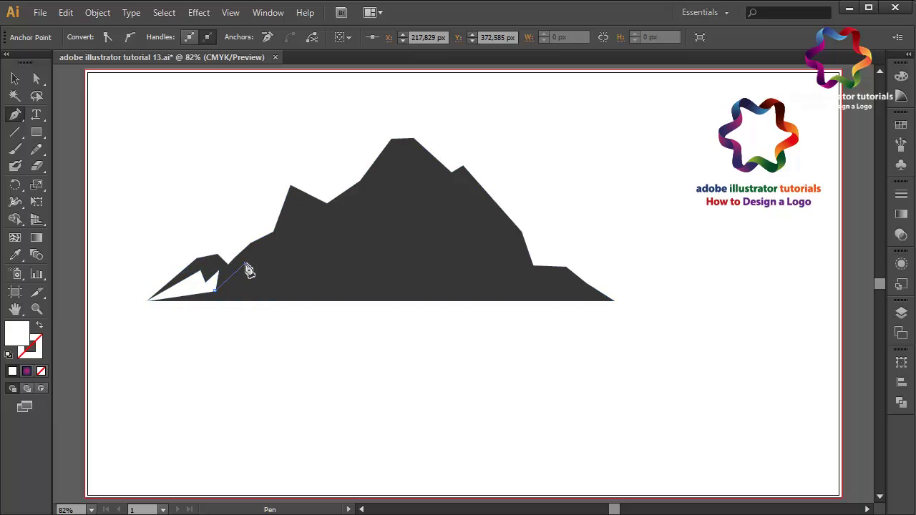
left_click(246, 264)
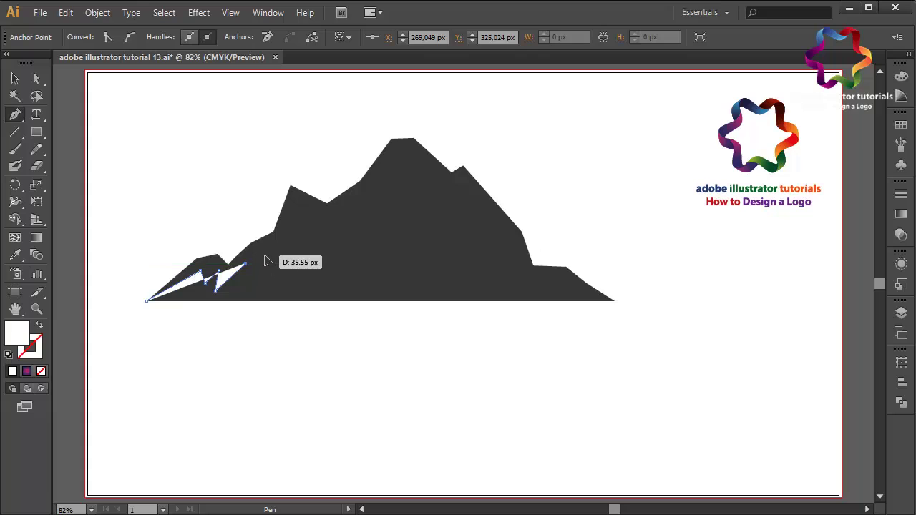
left_click(257, 269)
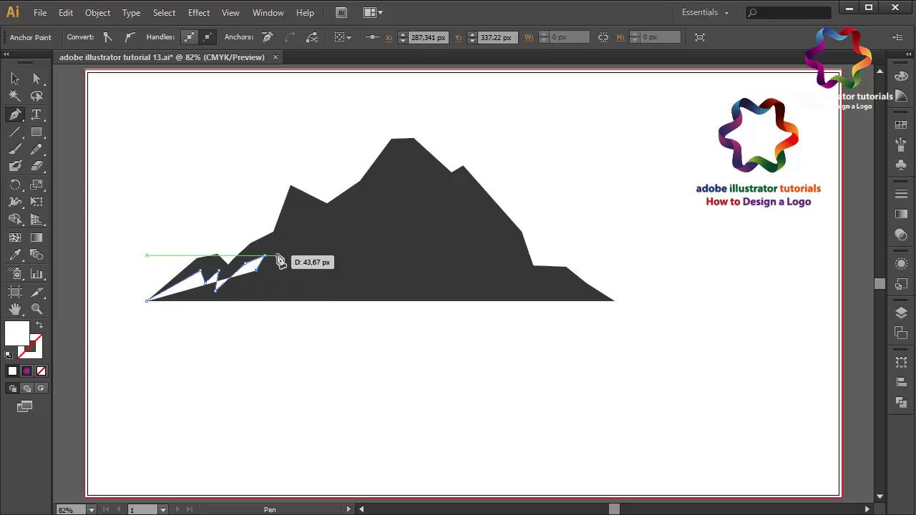
- Continue the white outline over the secondary left peak and across to a downward notch at about X 474 px
left_click(284, 237)
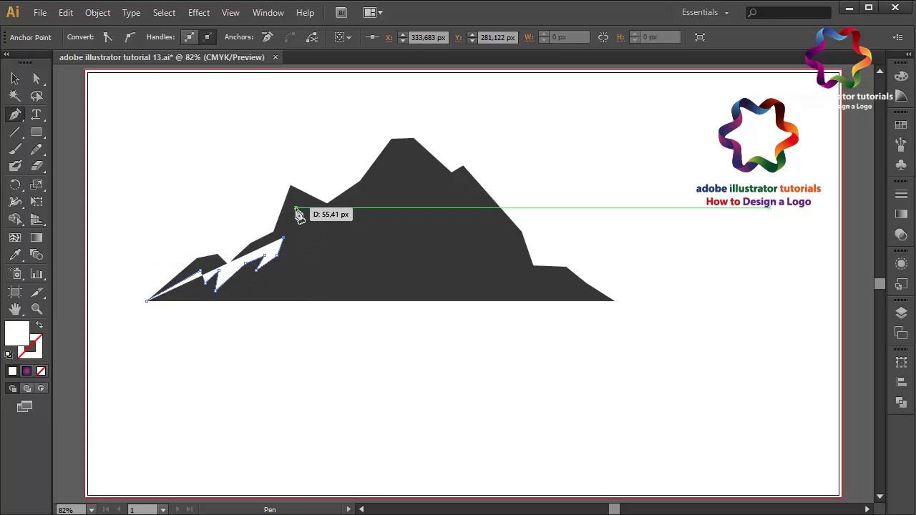
left_click(296, 209)
left_click(308, 220)
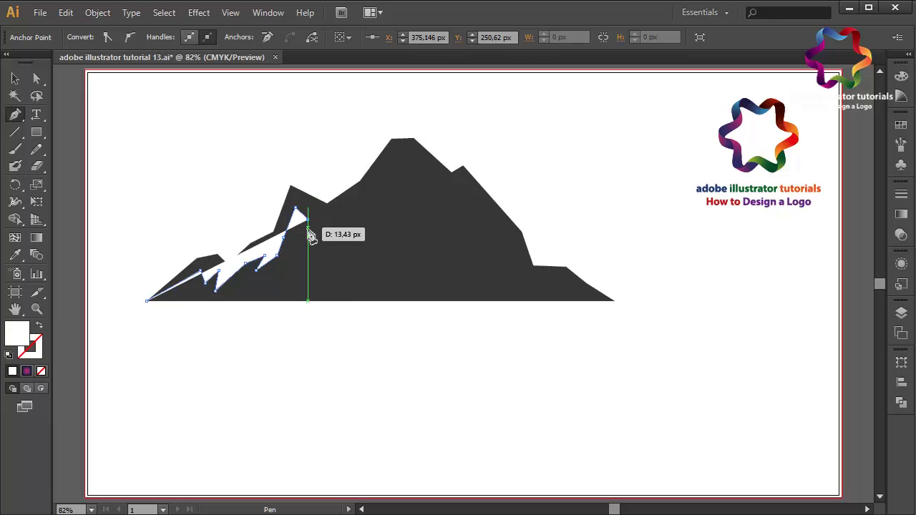
left_click(307, 231)
left_click(332, 207)
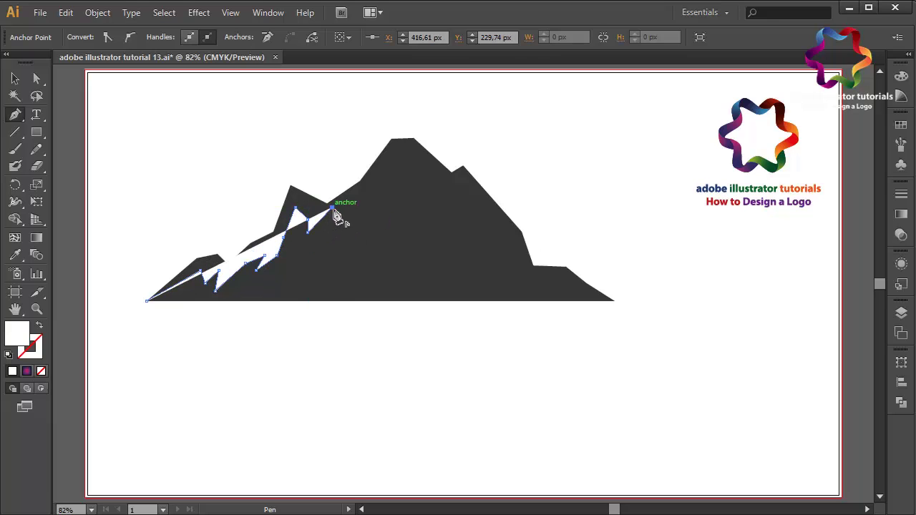
left_click(365, 197)
left_click(366, 220)
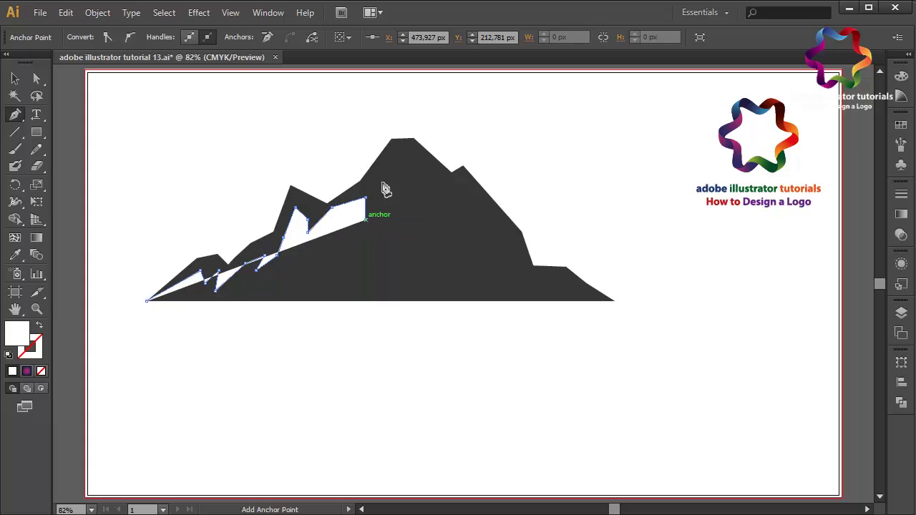
- Extend the white outline up to just inside the summit, then jaggedly down to the mountain's base at about X 582, Y 390 px
left_click(381, 179)
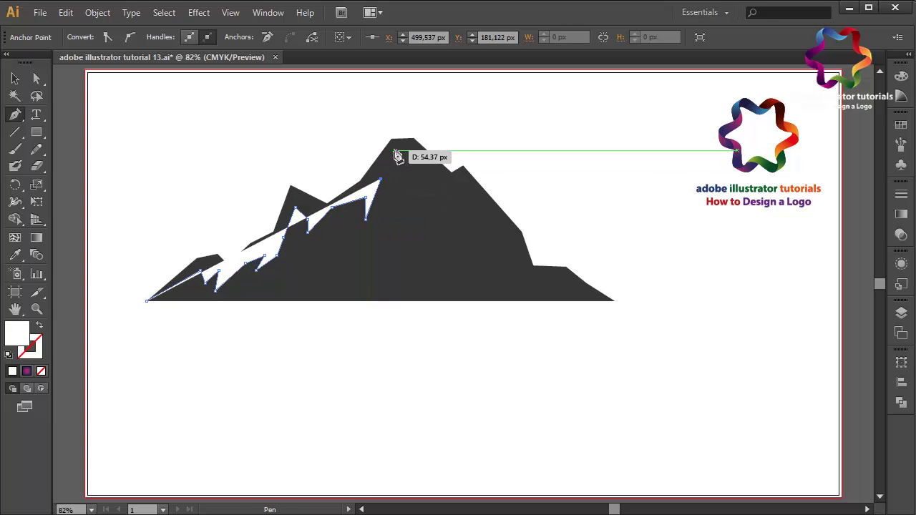
left_click(394, 152)
left_click(409, 157)
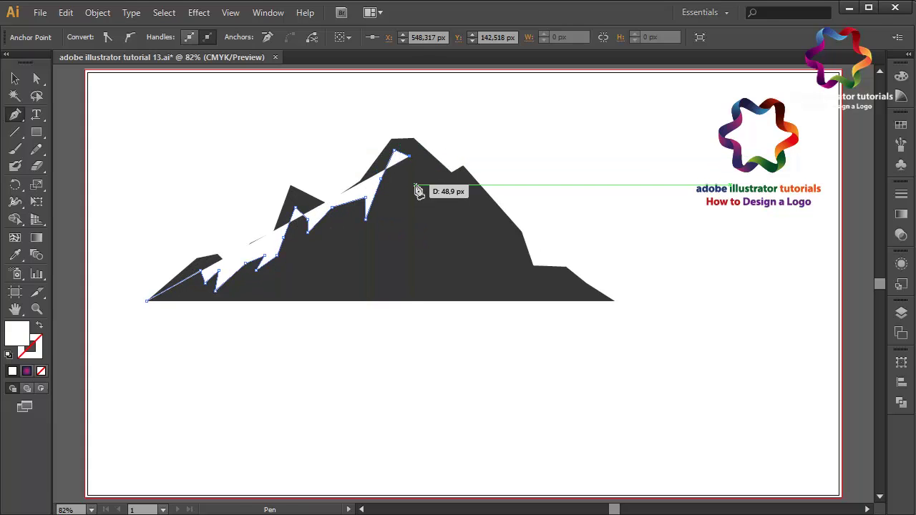
left_click(415, 184)
left_click(396, 231)
left_click(416, 214)
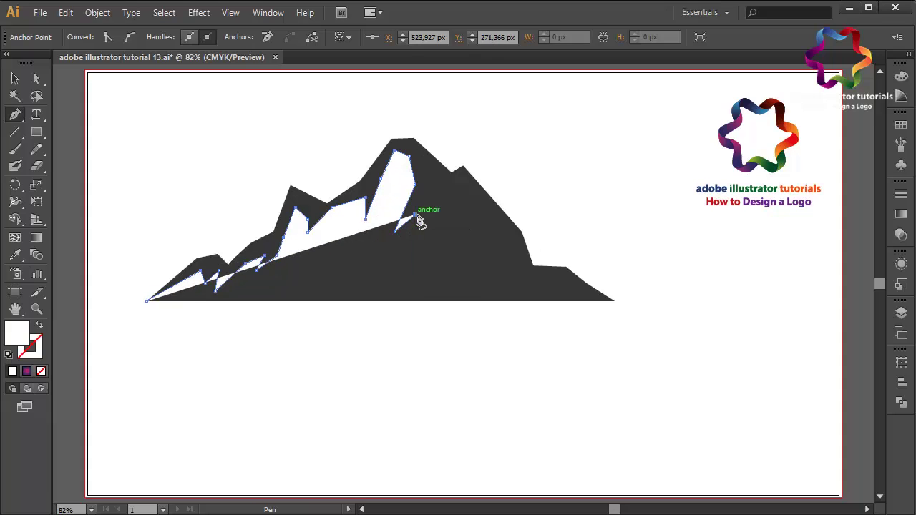
left_click(409, 255)
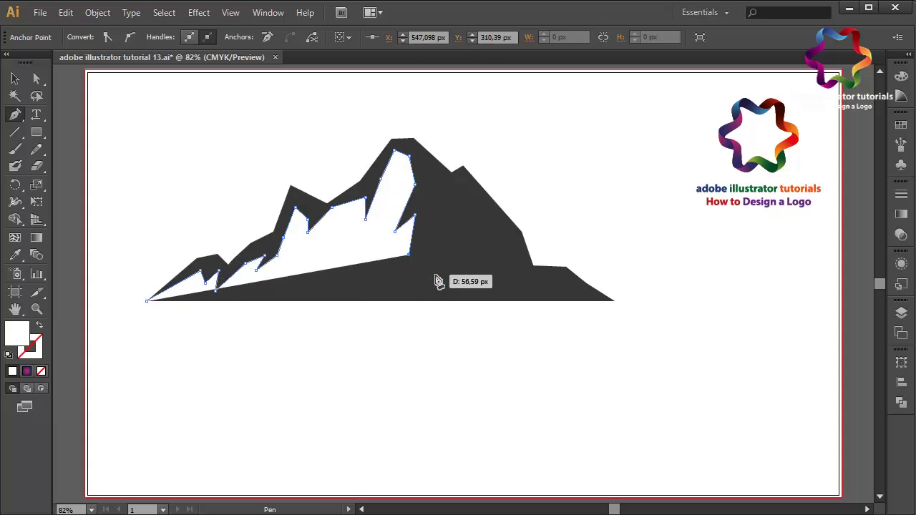
left_click(433, 275)
left_click(430, 301)
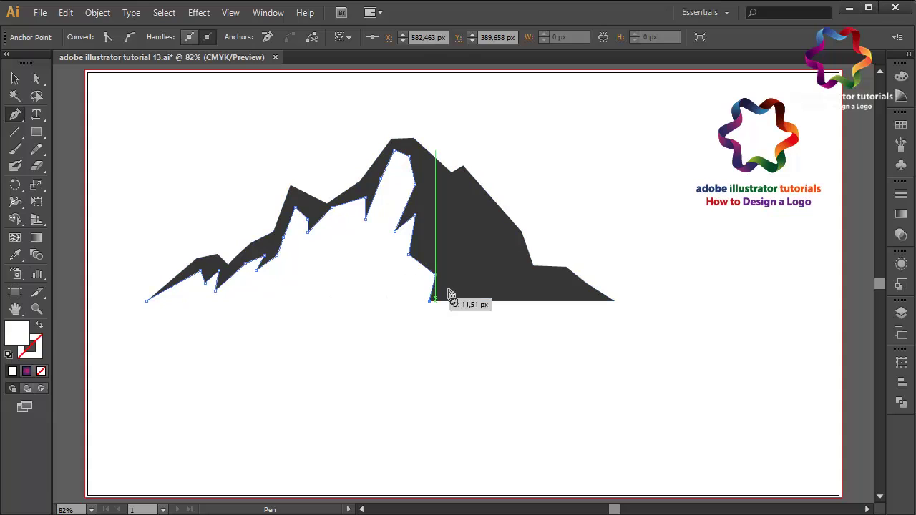
left_click(453, 250)
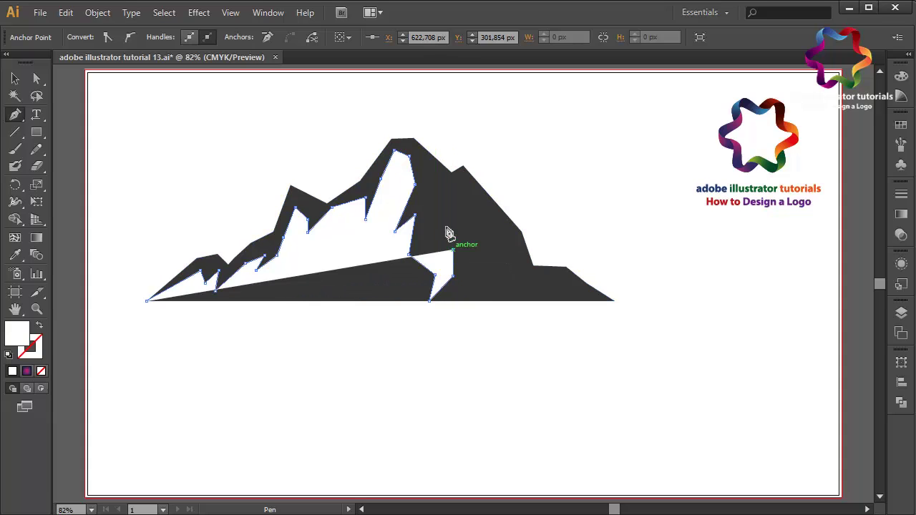
left_click(454, 215)
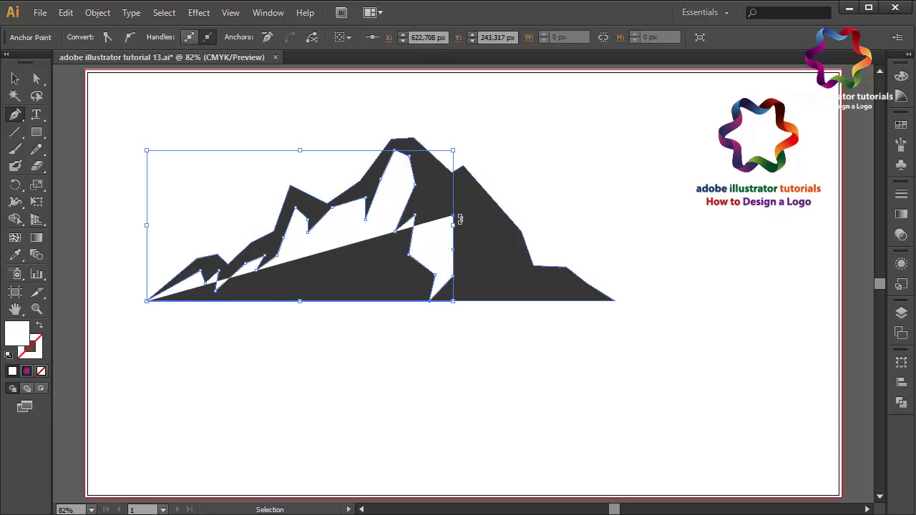
key("ctrl+z")
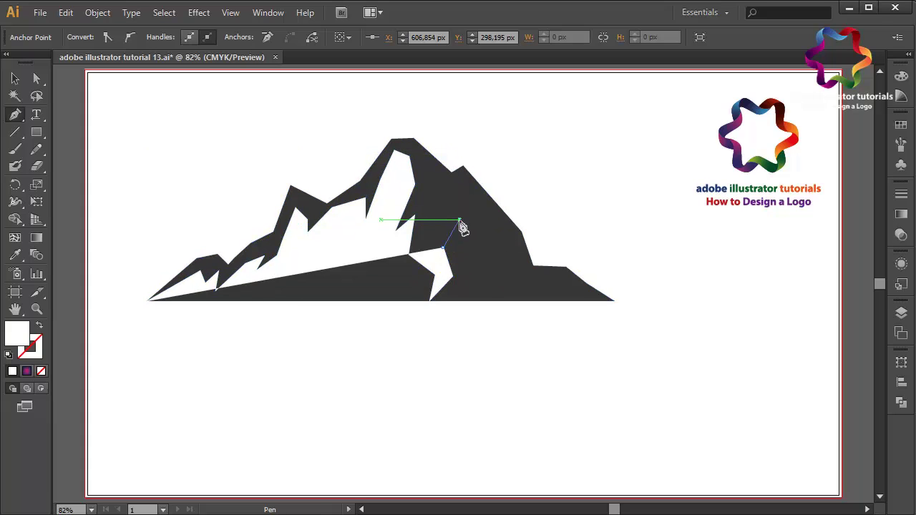
- Trace the white outline over the right shoulder from about X 640, Y 220 px, with a notch at about X 698, Y 323 px
left_click(462, 202)
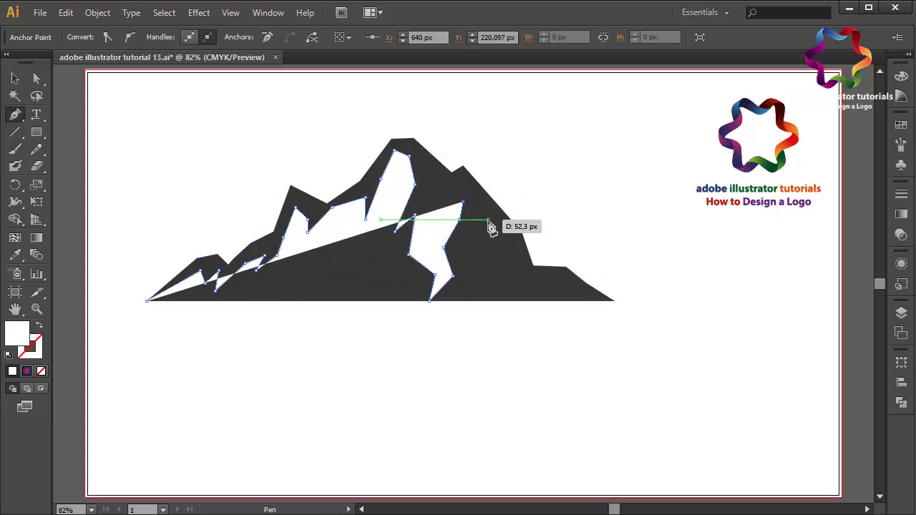
left_click(487, 219)
left_click(504, 226)
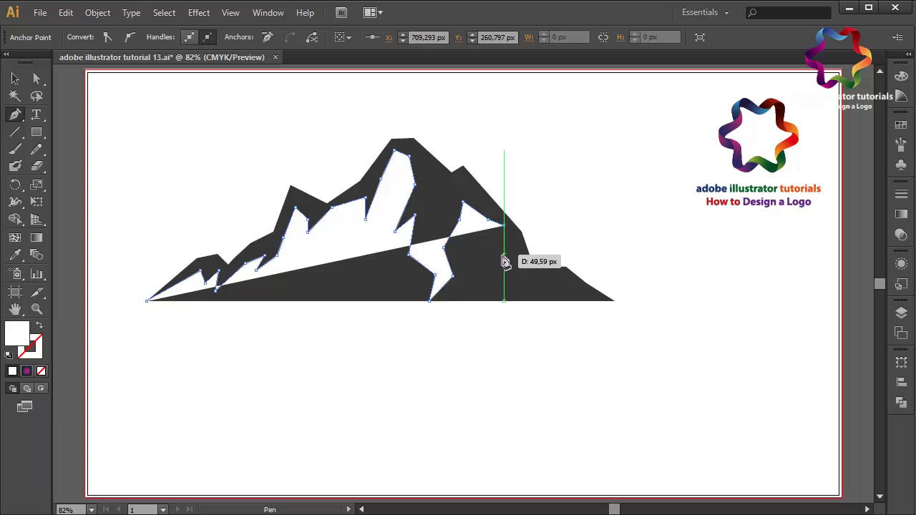
left_click(503, 266, "ctrl")
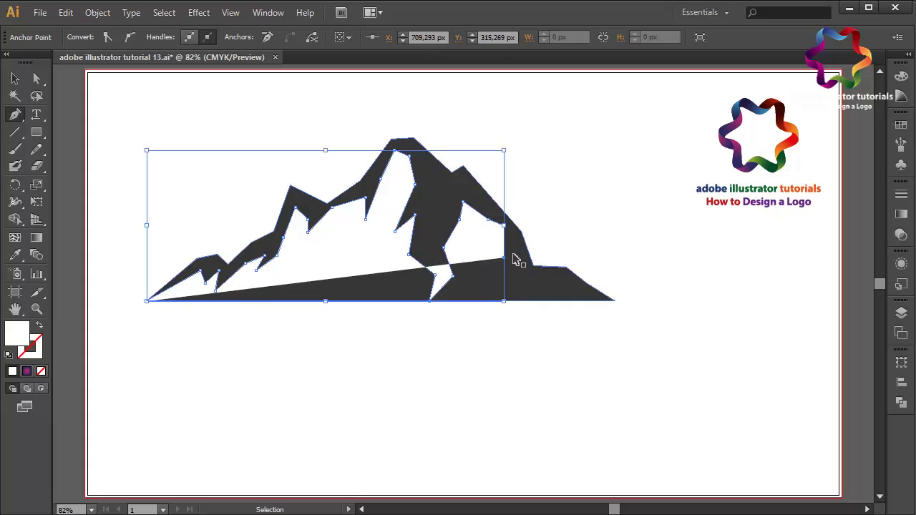
left_click(499, 260)
left_click(508, 256)
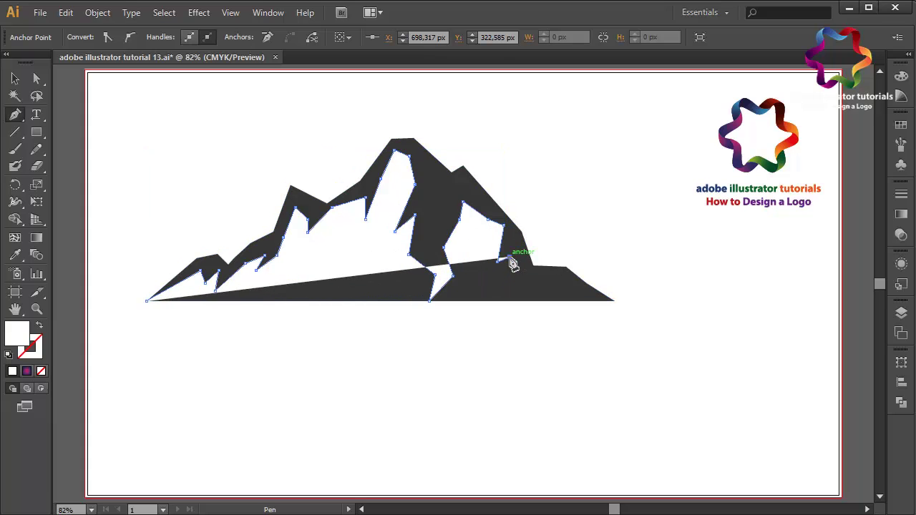
- Zigzag the white outline down and across the right foothill to about X 825, Y 359 px
left_click(526, 283)
left_click(525, 299)
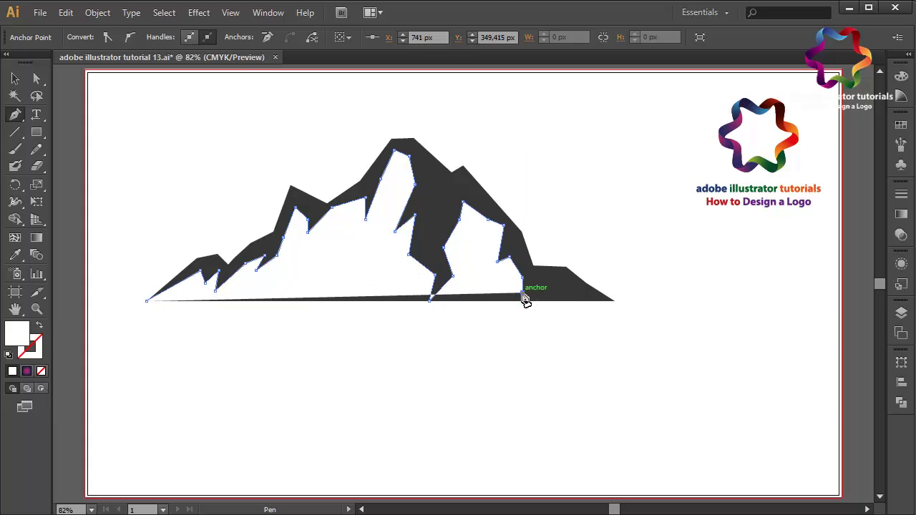
left_click(536, 287)
left_click(556, 291)
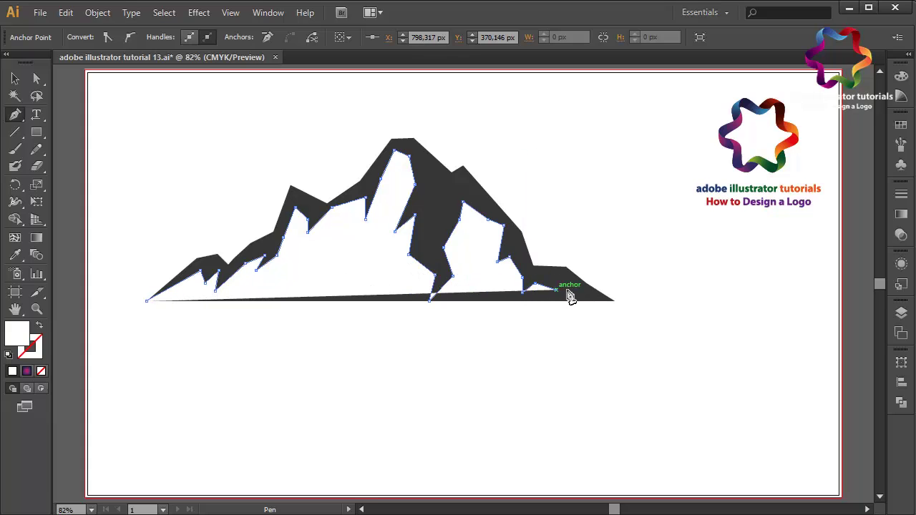
left_click(571, 285)
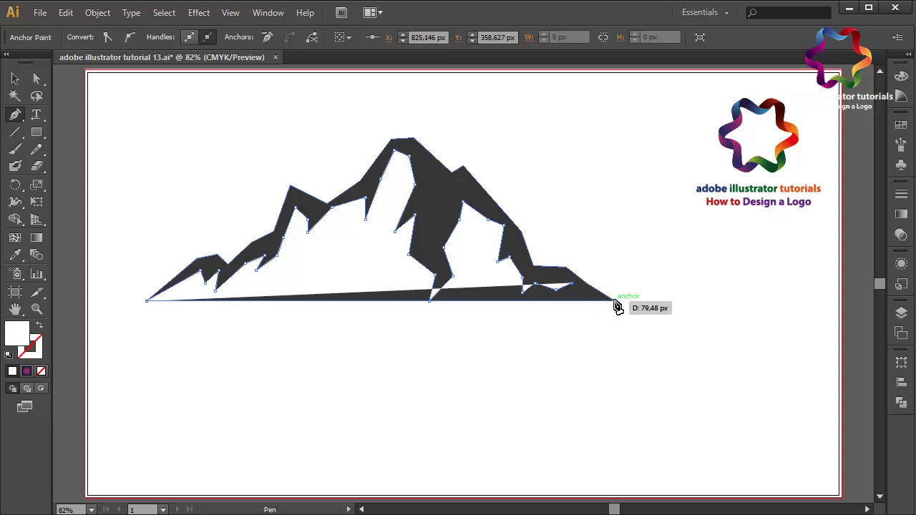
- Run the white outline through the mountain's lower-right corner, loop it well below the base, and close it at the lower-left corner
left_click(614, 300)
left_click(567, 346)
left_click(354, 364)
left_click(188, 338)
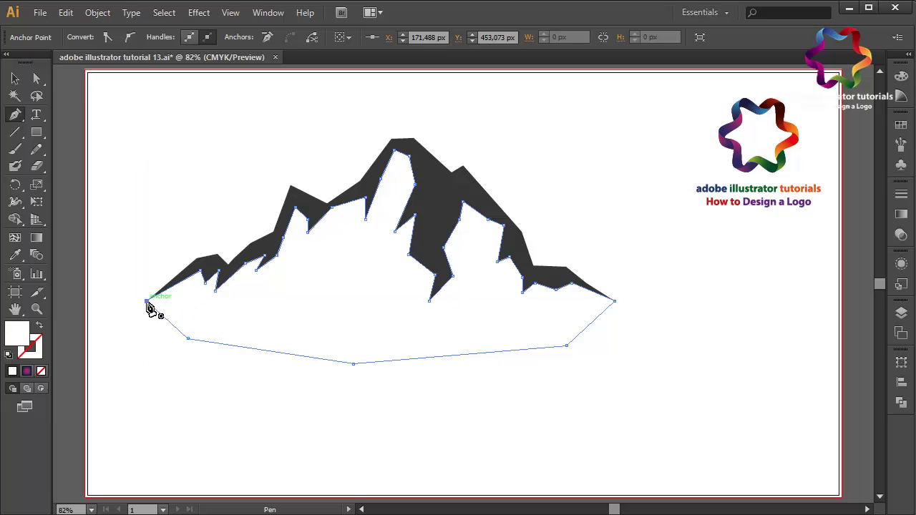
- Select the white shape together with the dark grey mountain and subtract the white front shape using Pathfinder Minus Front
left_click(15, 78)
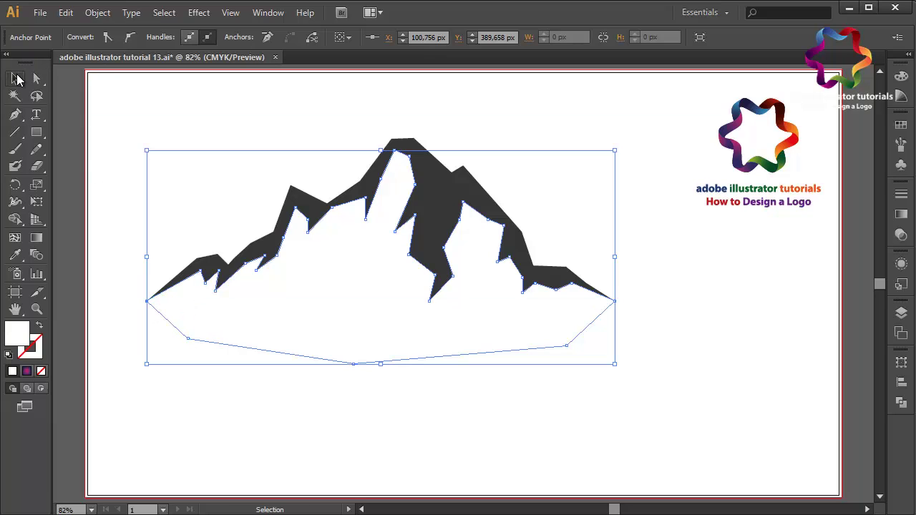
left_click(441, 193)
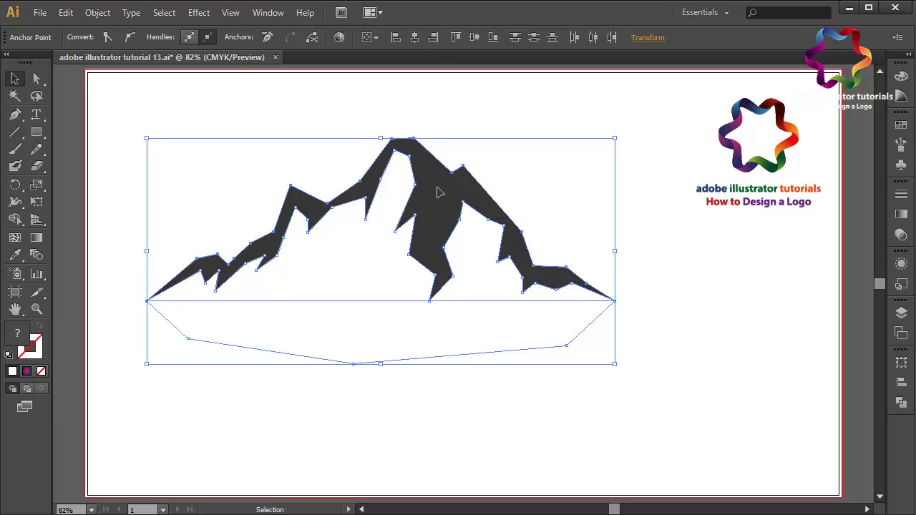
left_click(902, 402)
left_click(765, 386)
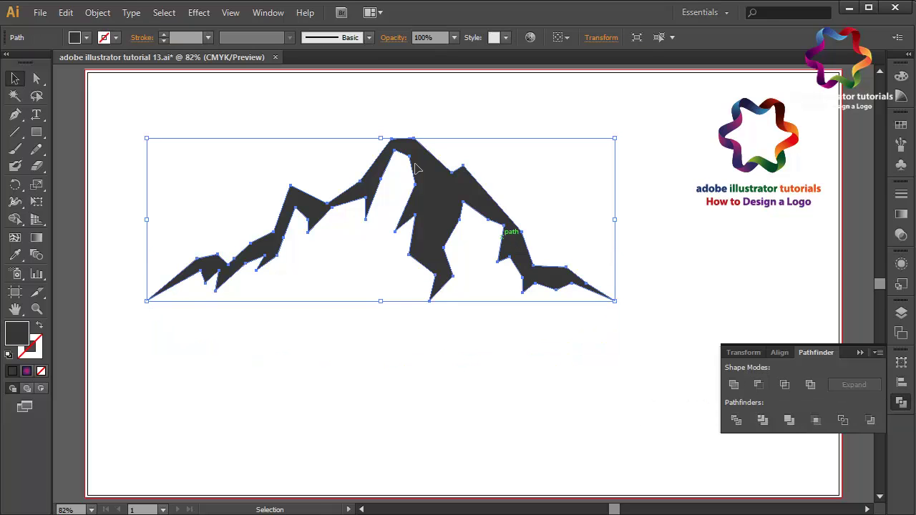
left_click(861, 353)
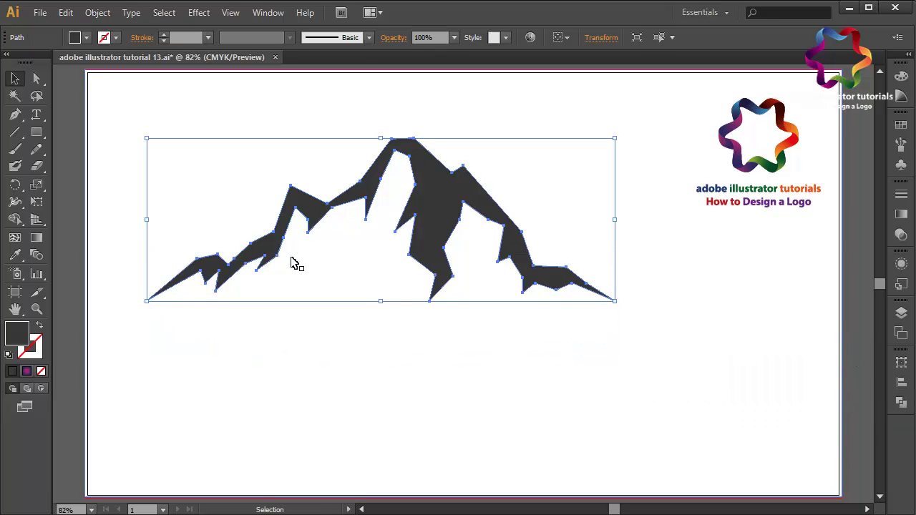
- Start a dark grey Pen shape inside the left slope, zigzagging its upper edge up to a tip at about X 445, Y 268 px
left_click(15, 114)
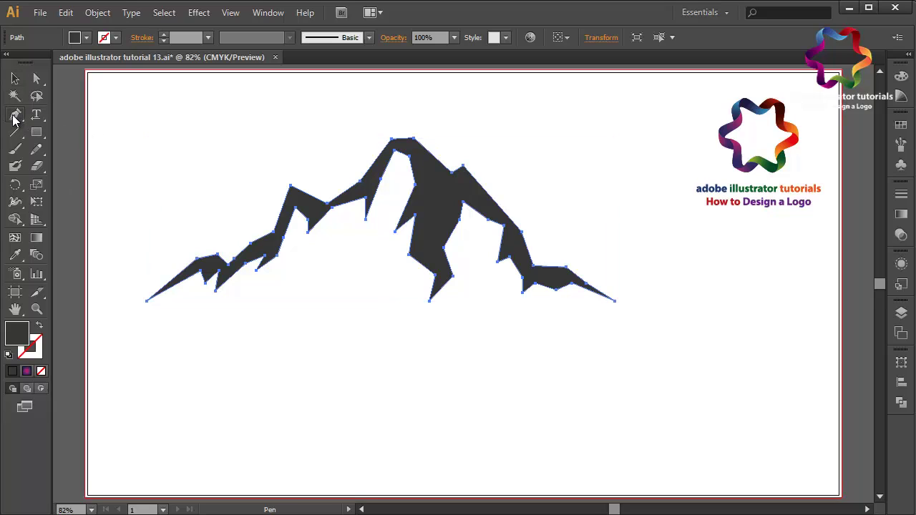
left_click(237, 306)
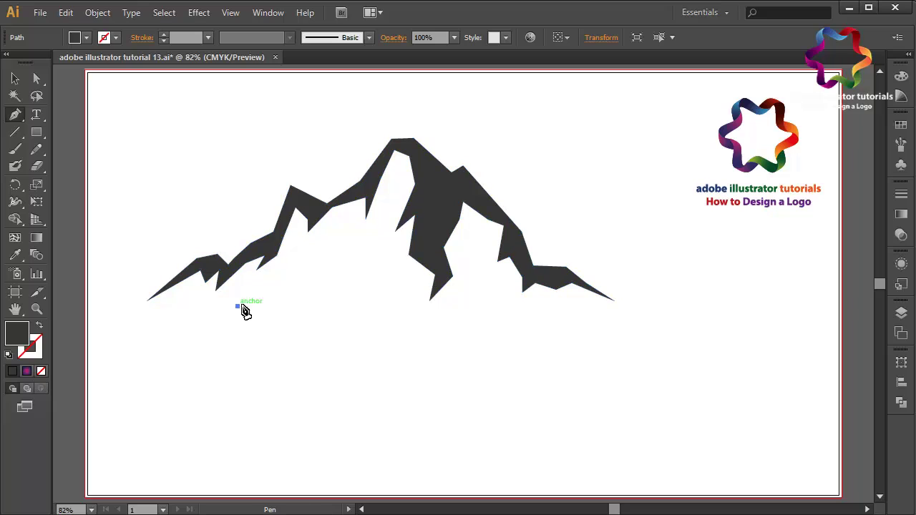
left_click(287, 278)
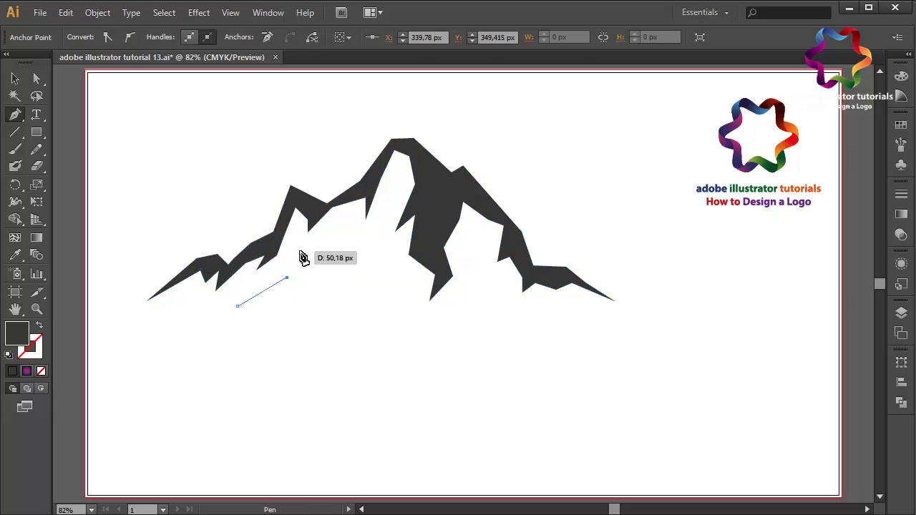
left_click(302, 247)
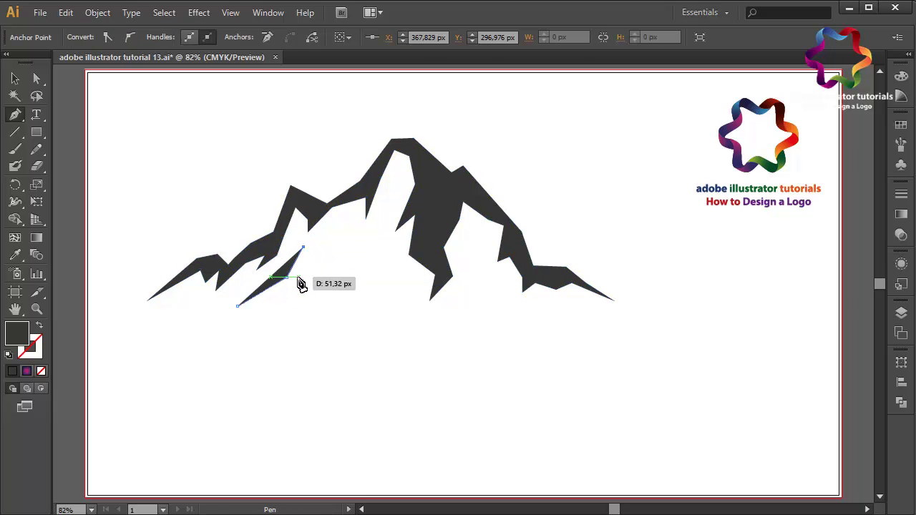
left_click(298, 277)
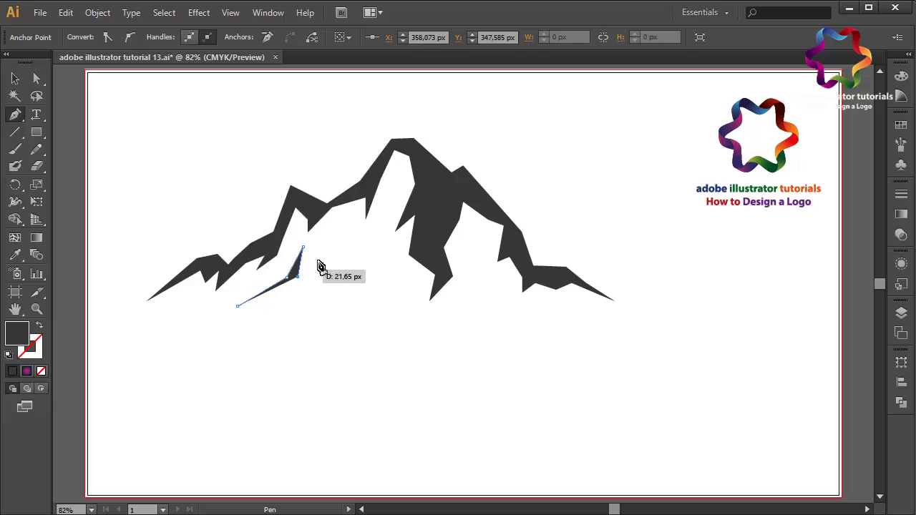
left_click(348, 231)
left_click(337, 255)
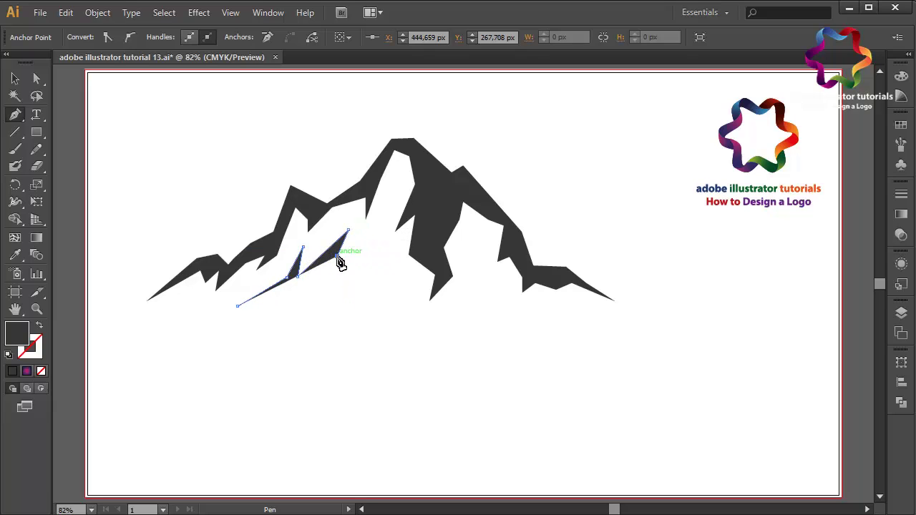
- Draw the shard's jagged lower edge from a spike at about X 420, Y 416 px and close it at its left starting anchor
left_click(334, 316)
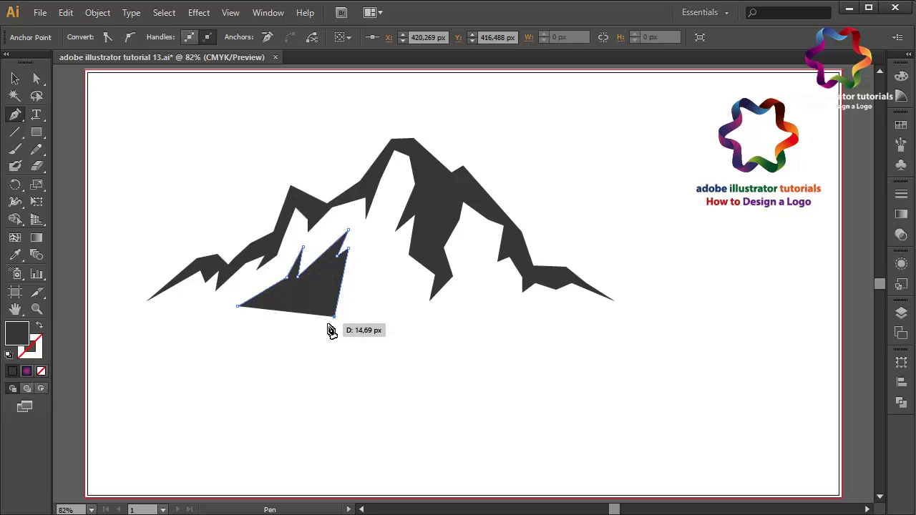
left_click(335, 276)
left_click(317, 295)
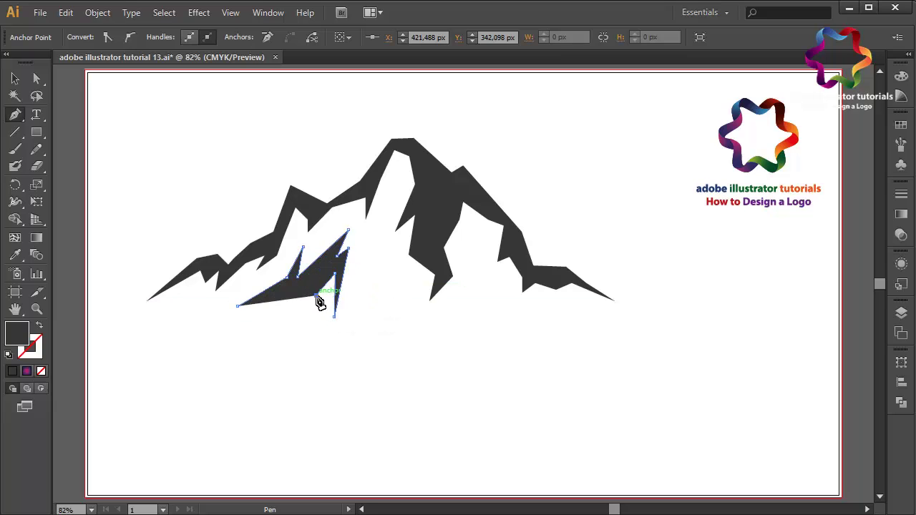
left_click(323, 267)
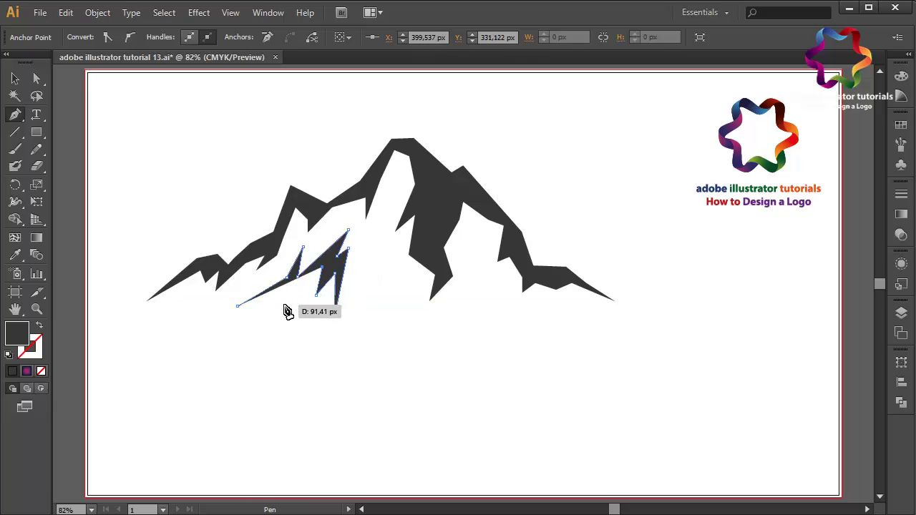
left_click(301, 295)
left_click(285, 303)
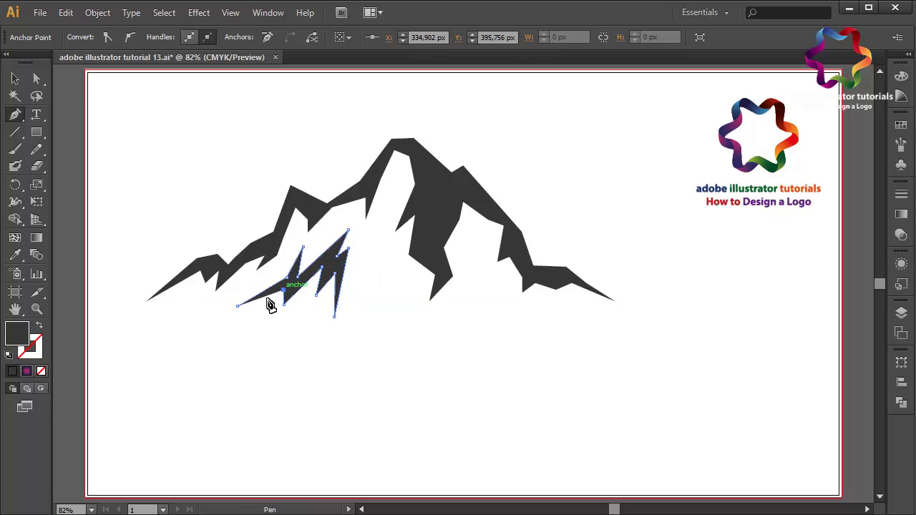
left_click(237, 306)
- Start a dark grey Pen shard below the central peak at about X 500, Y 331 px, zigzagging its lower edge to about X 559, Y 390 px
left_click(380, 267)
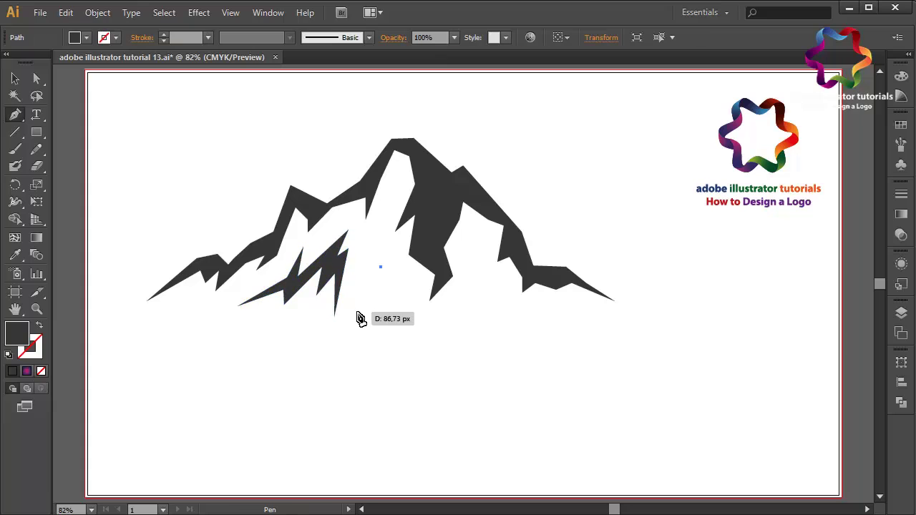
left_click(367, 298)
left_click(394, 280)
left_click(397, 296)
left_click(387, 317)
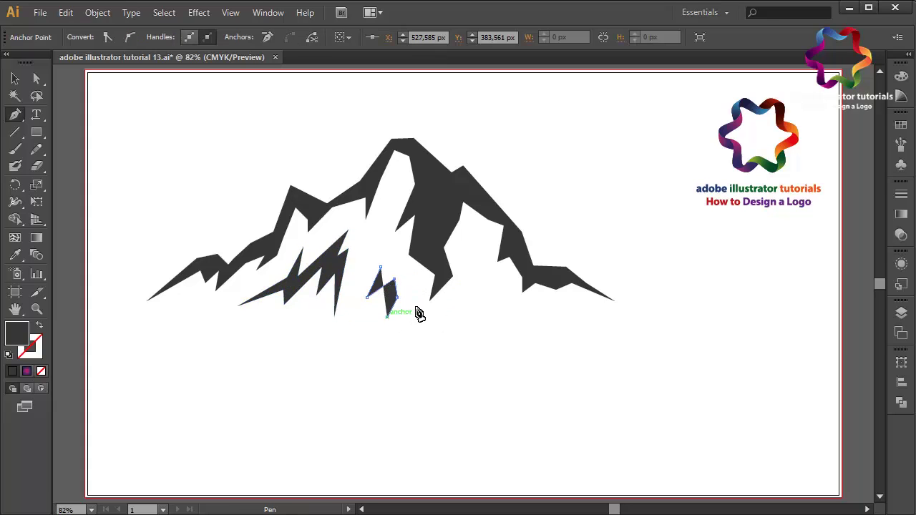
left_click(416, 301)
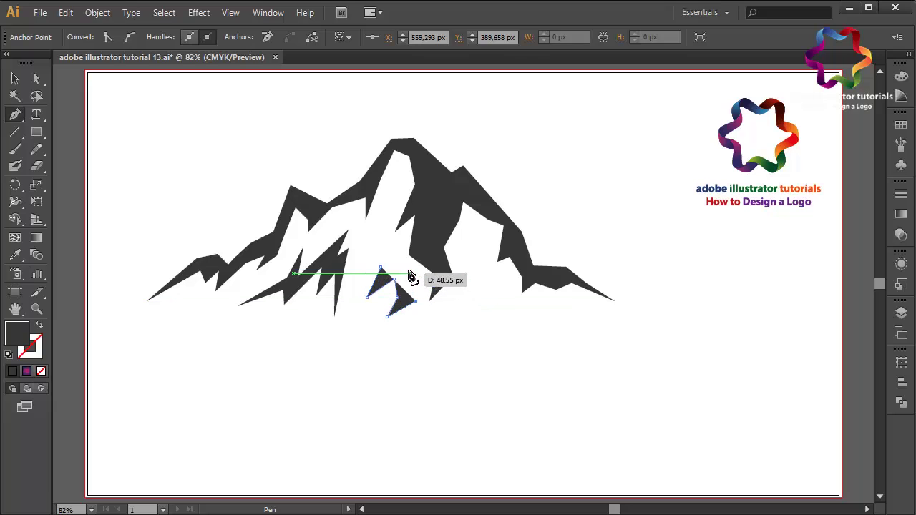
- Zigzag the shard's upper edge back to its starting anchor, and shift its inner lower anchor to about X 537, Y 382 px
left_click(416, 273)
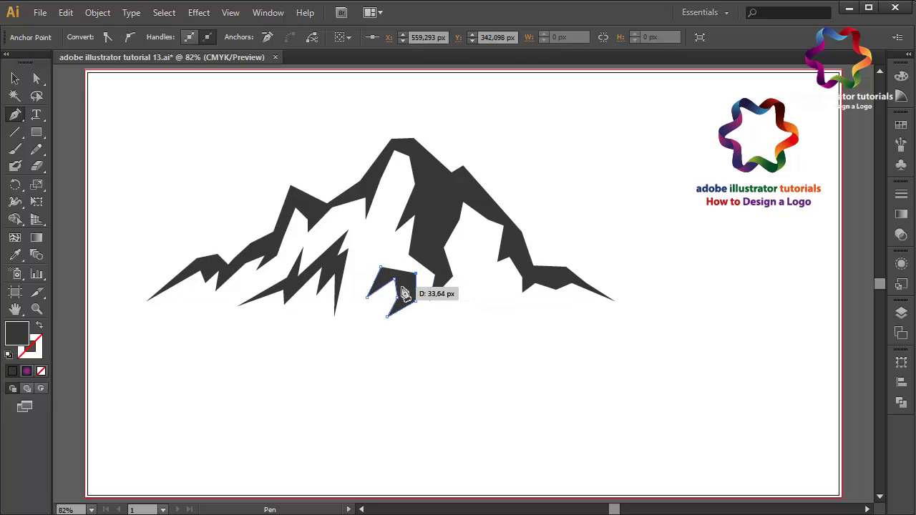
left_click(405, 294)
left_click(398, 268)
left_click(381, 270)
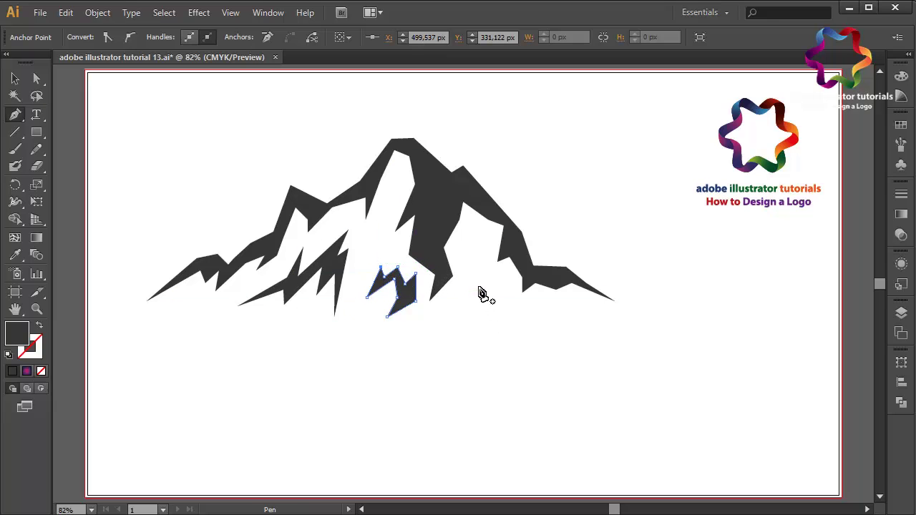
left_click(37, 79)
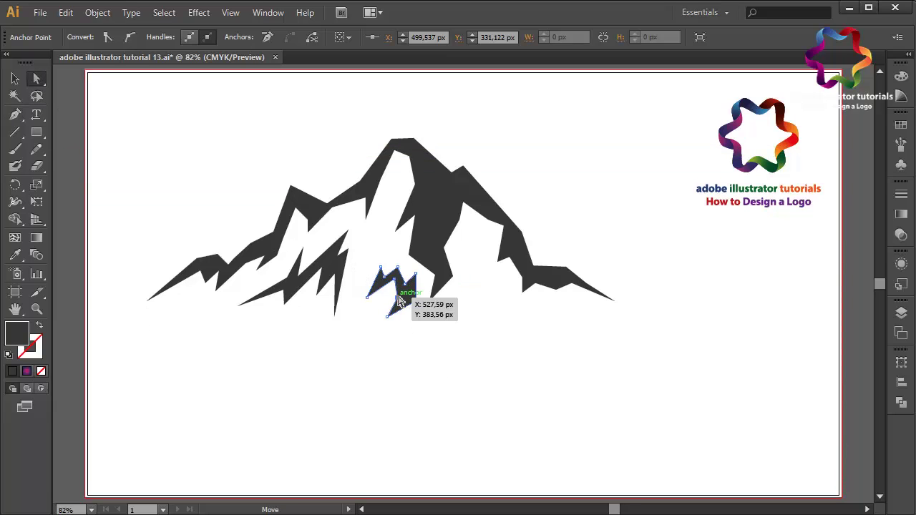
left_click_drag(399, 300, 403, 300)
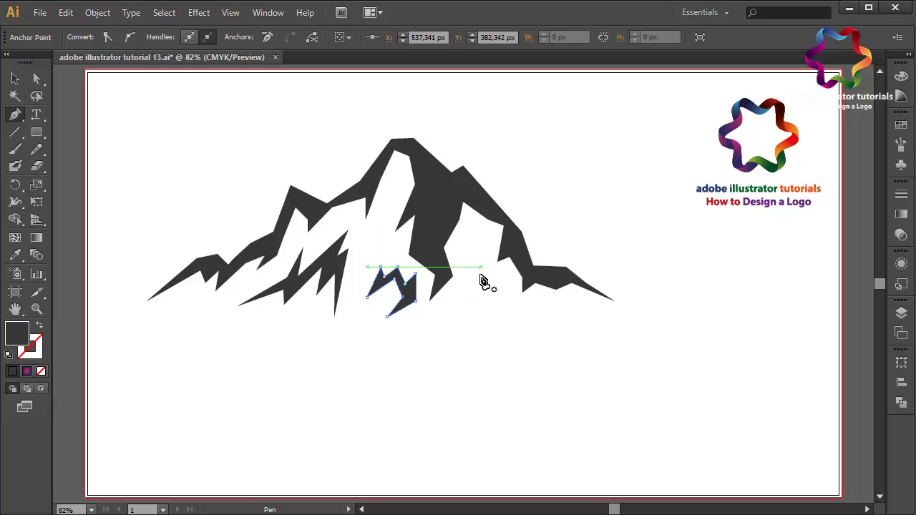
- Draw a small closed jagged Pen shard inside the right white area, starting at about X 653, Y 390 px
left_click(471, 301)
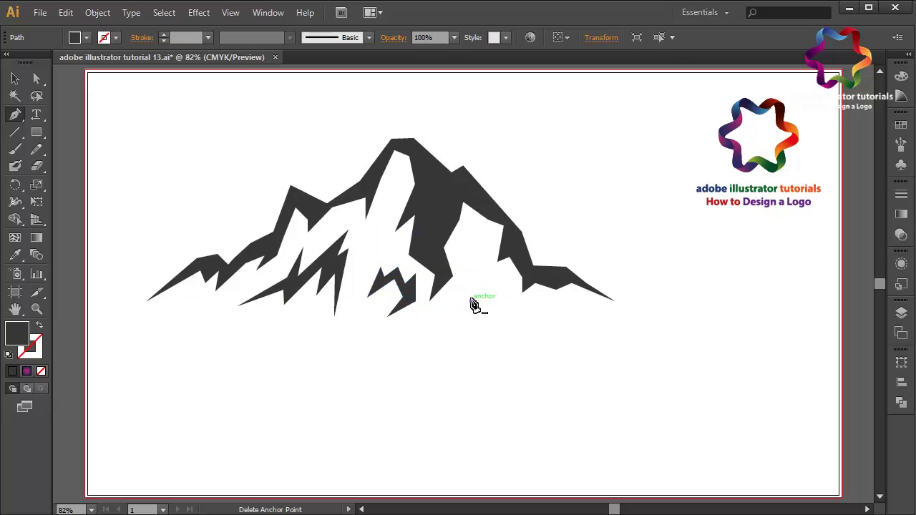
left_click(497, 287)
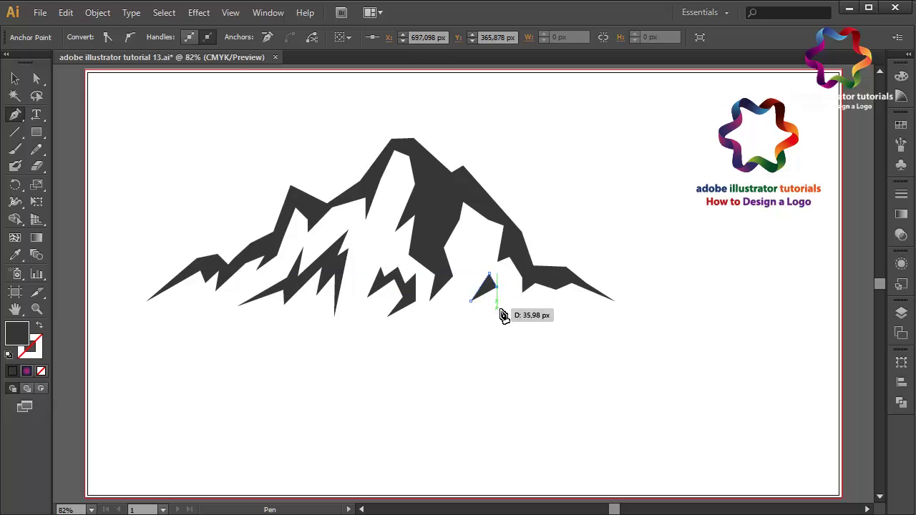
left_click(509, 285)
left_click(503, 310)
left_click(481, 309)
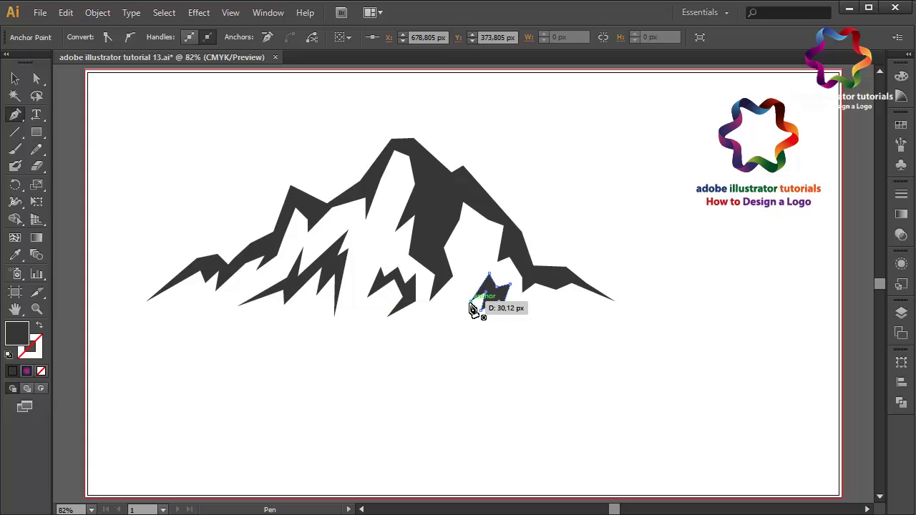
left_click(472, 308)
- Reshape the right shard by raising its top anchor and moving its left-hand anchors outward, and deselect it
left_click(38, 78)
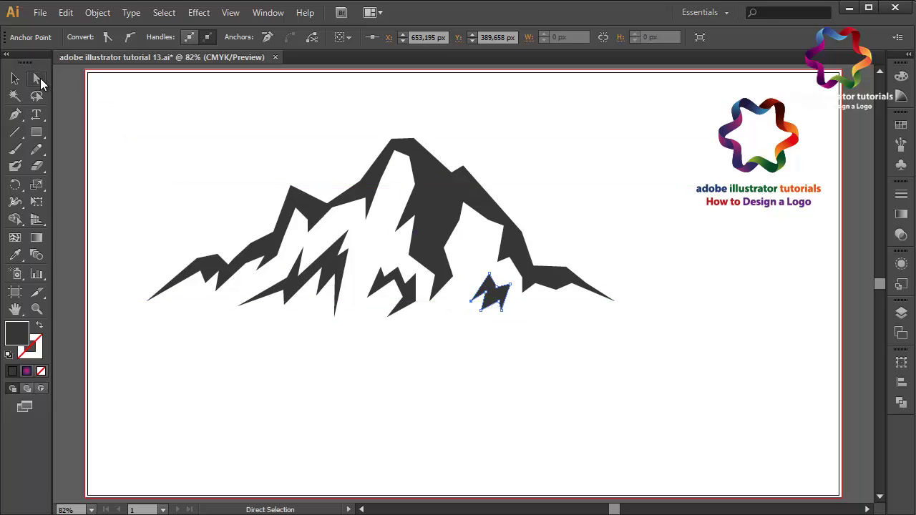
left_click_drag(489, 276, 485, 258)
left_click_drag(498, 293, 475, 310)
key("ctrl+z")
left_click(573, 325)
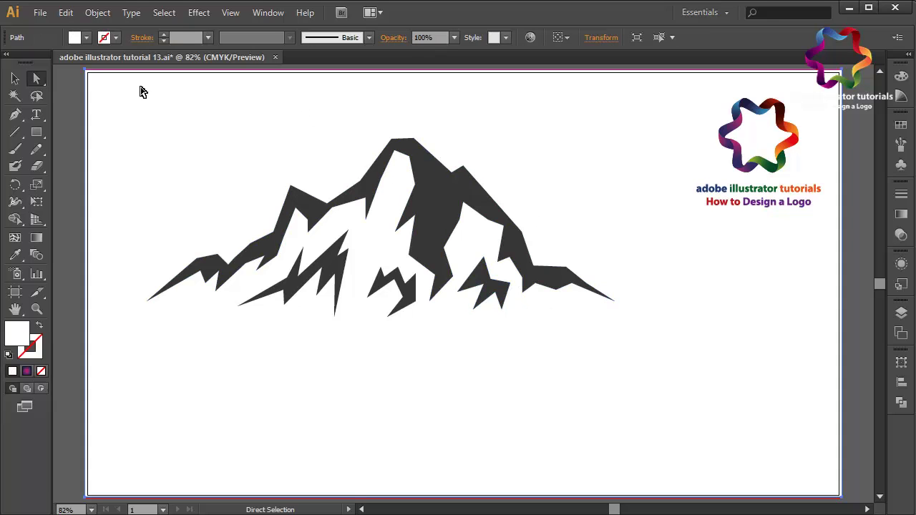
- Select the mountain silhouette together with its three inner shards and group them
left_click(15, 78)
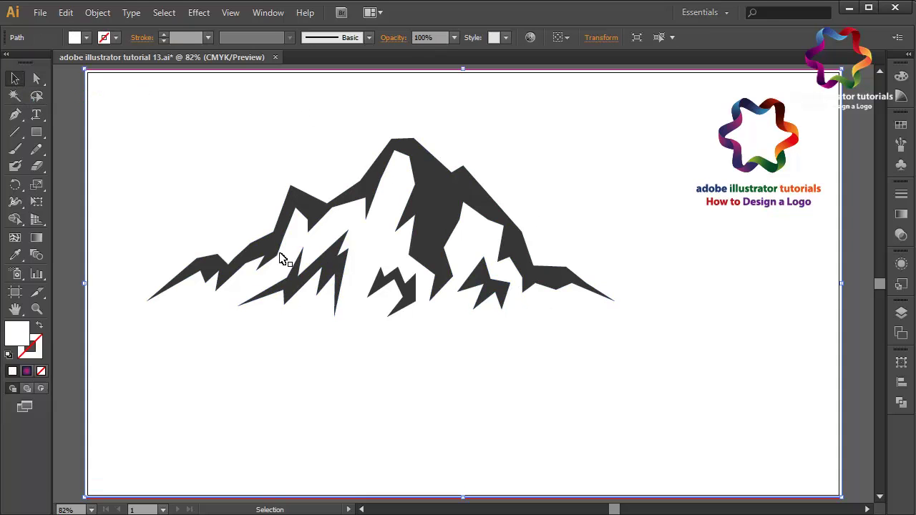
left_click(279, 258)
left_click(303, 287, "shift")
left_click(400, 286, "shift")
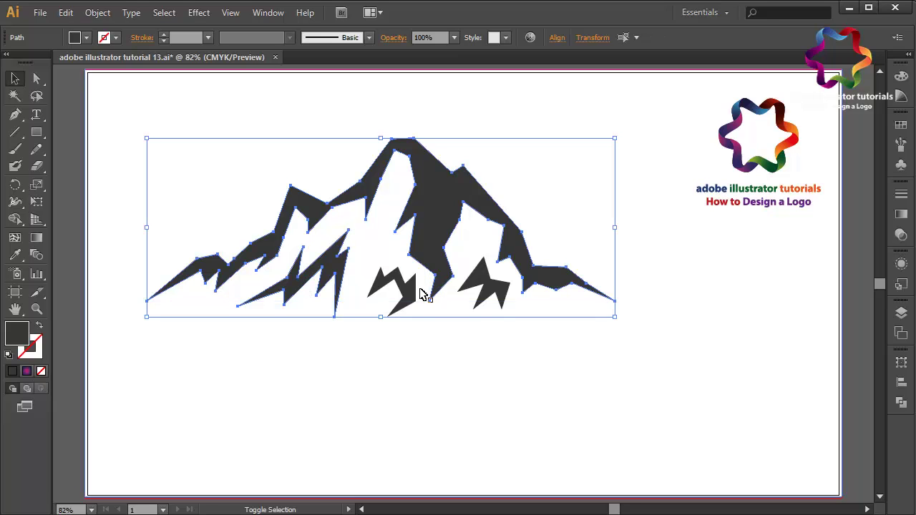
left_click(511, 289, "shift")
right_click(509, 294)
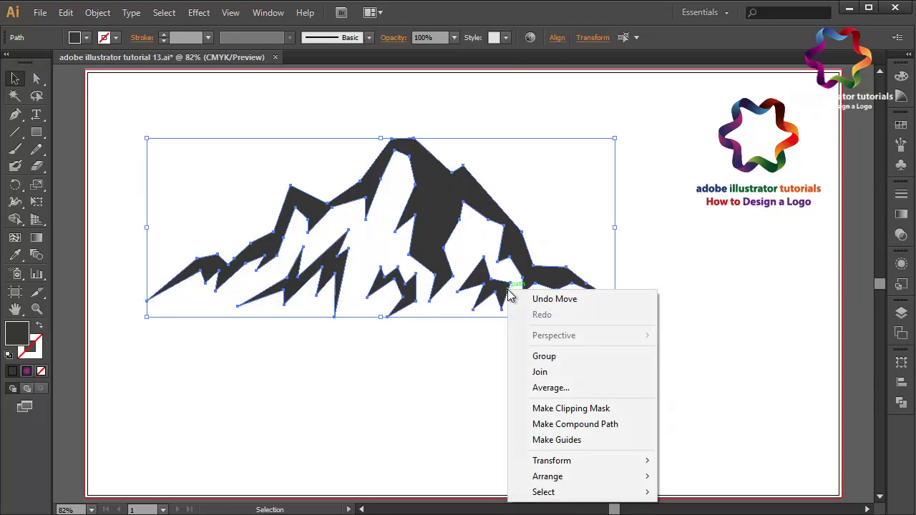
left_click(544, 357)
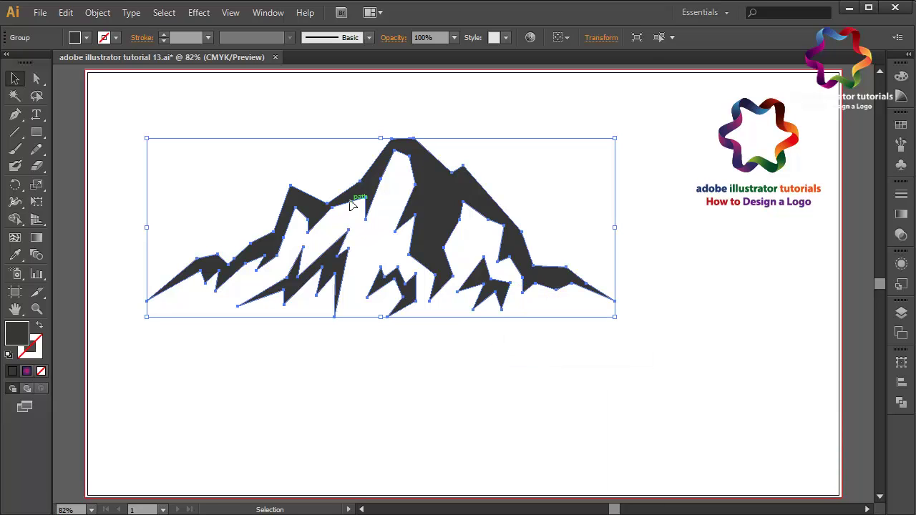
- Set the grouped mountain's fill to the darker grey #262626
double_click(18, 333)
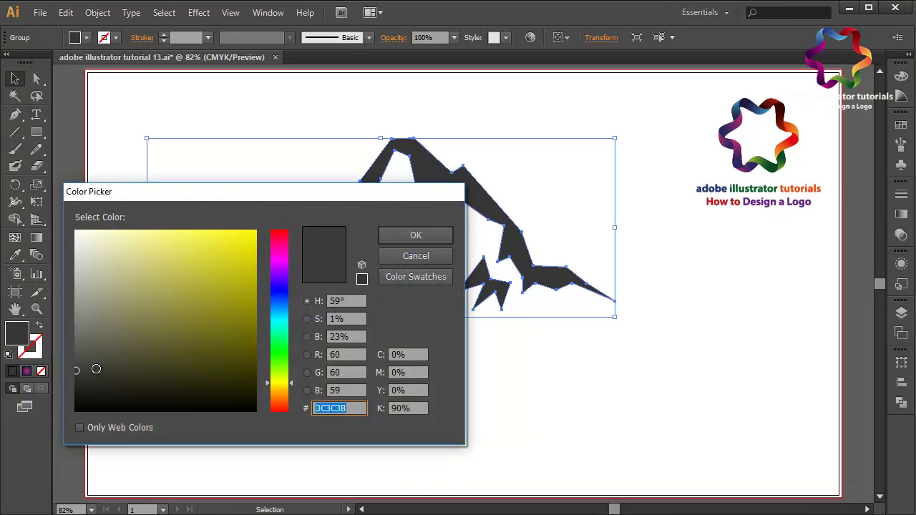
left_click_drag(96, 369, 75, 382)
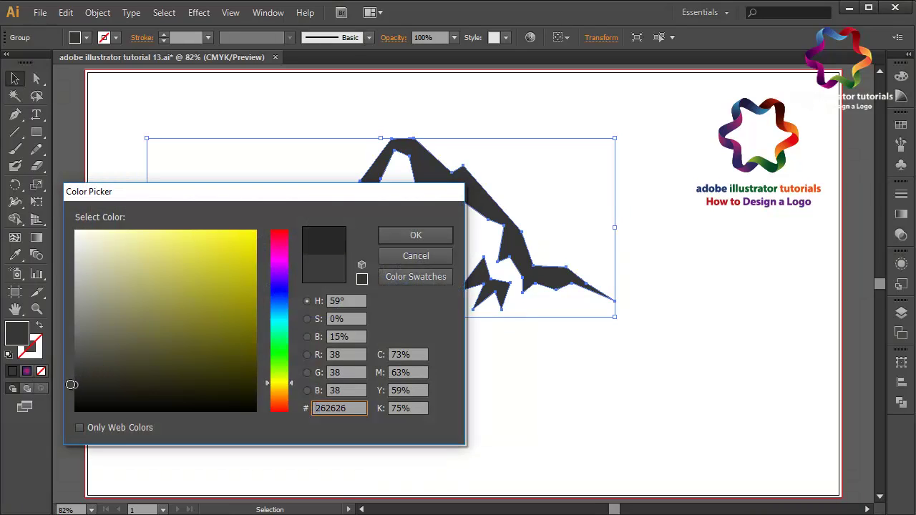
left_click(394, 235)
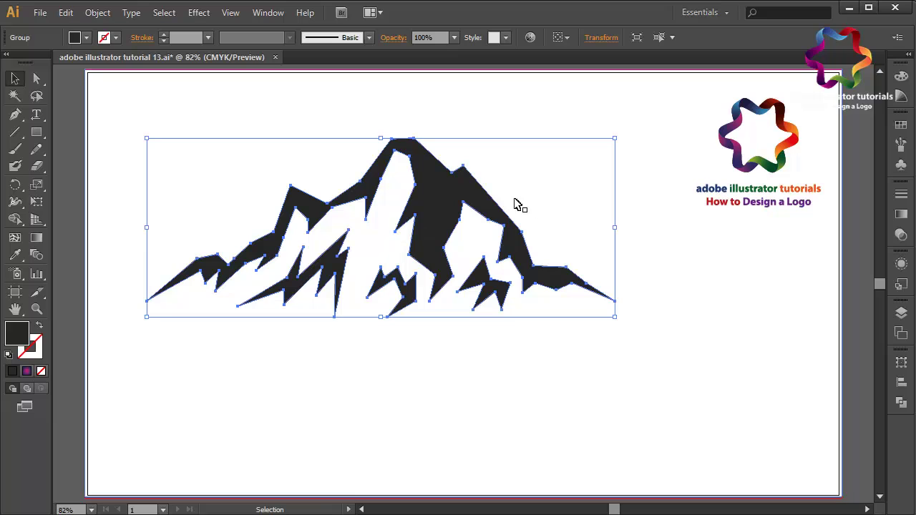
left_click(558, 203)
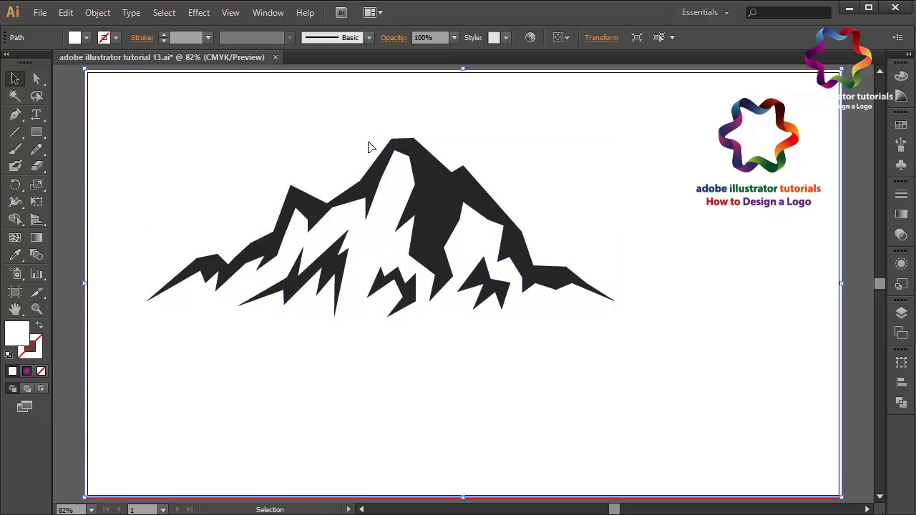
left_click(425, 192)
key("ctrl+g")
- Add the text "Mountain Logo" in Myriad Hebrew below the mountain and scale it to about the mountain's width
left_click(37, 115)
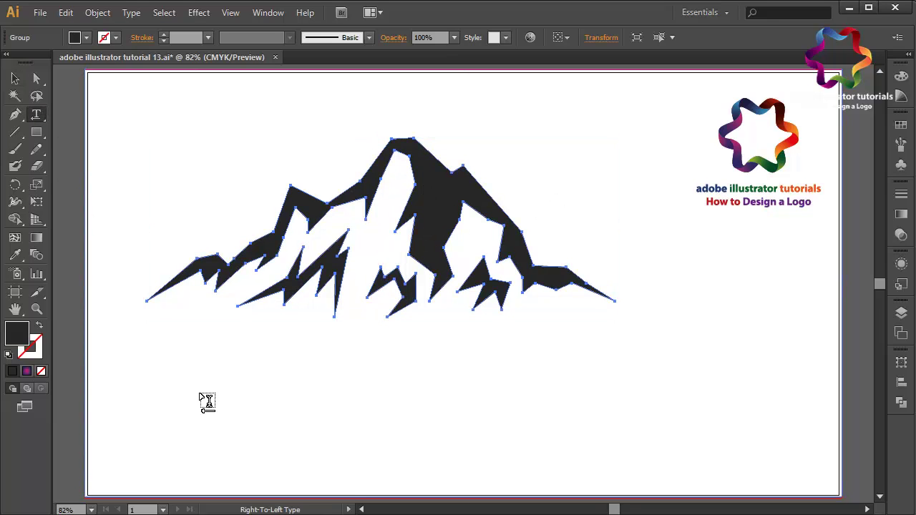
left_click(205, 403)
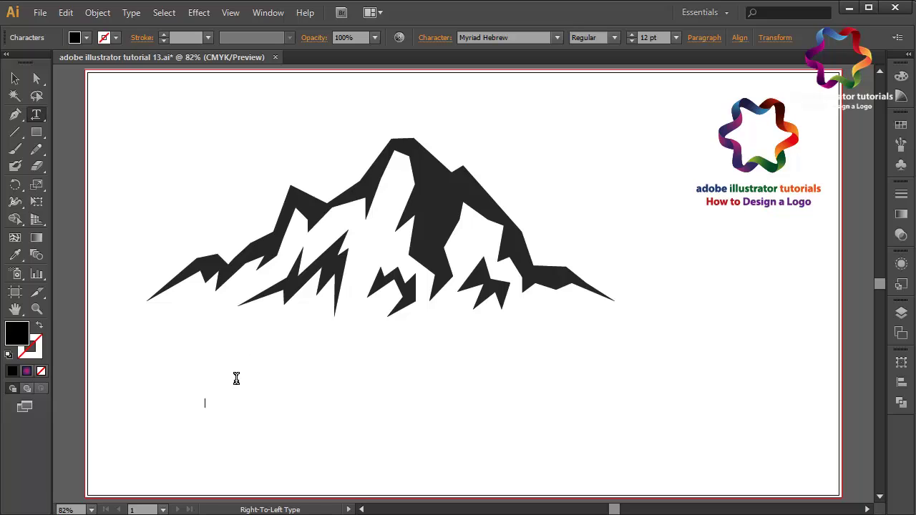
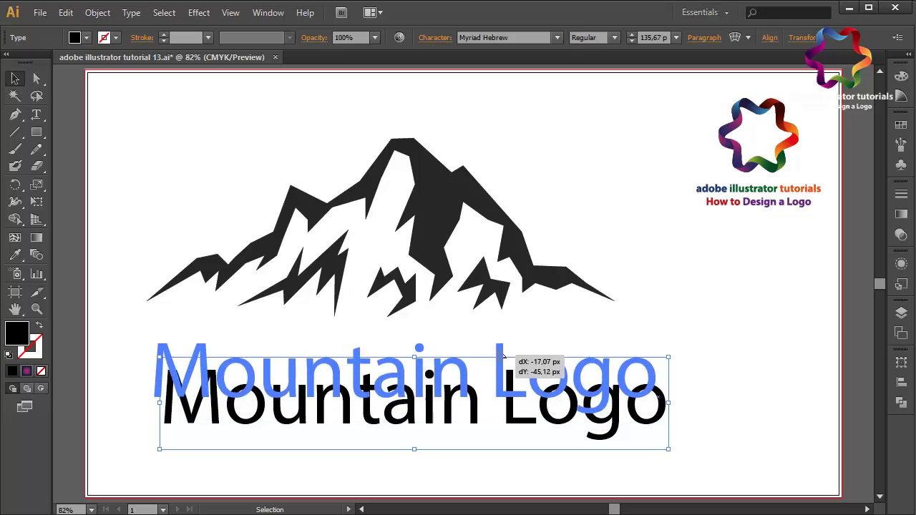
left_click_drag(656, 371, 621, 371)
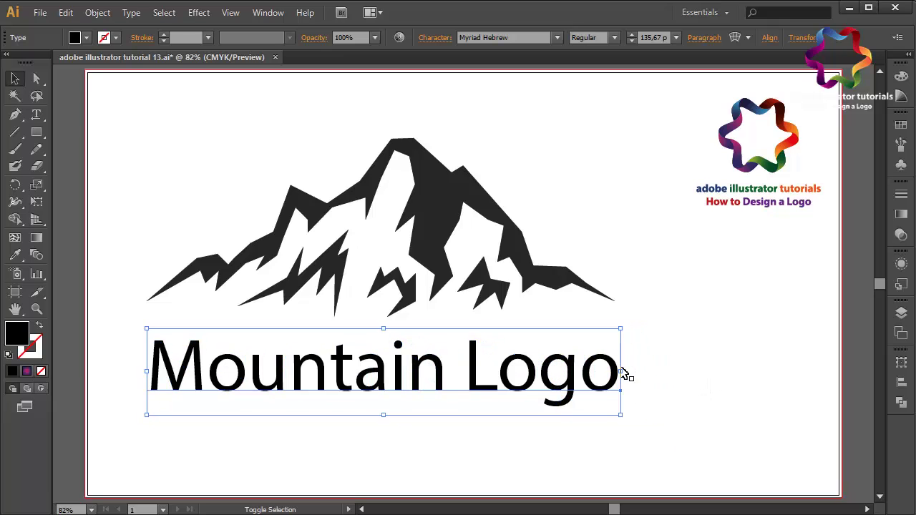
- Try other fonts on the "Mountain Logo" text, including Leelawadee UI Semilight, Adobe Naskh Medium and Adobe 고딕 Std B, and check the available font styles
left_click(547, 38)
type("lawadee UI Semilight S")
key("Down")
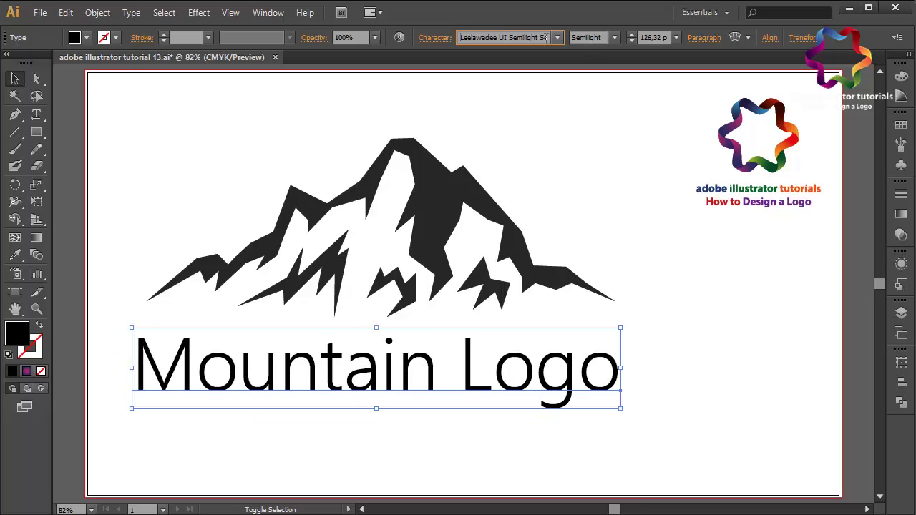
key("Down")
key("Down")
key("Down")
key("Down")
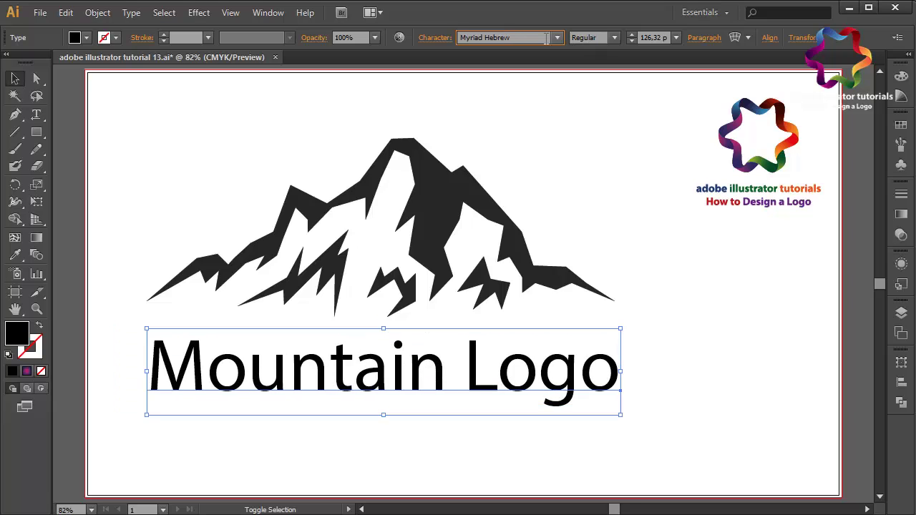
key("Down")
key("Up")
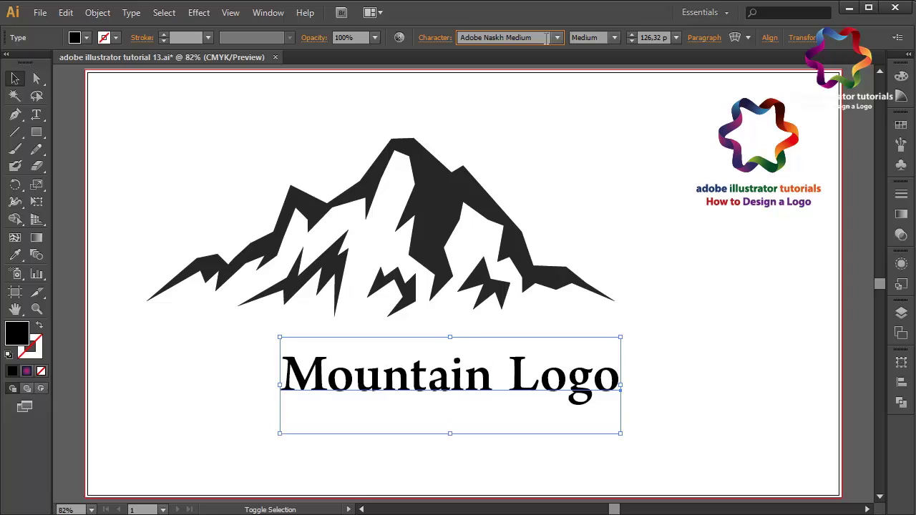
key("Down")
key("Down")
key("Down")
key("Down")
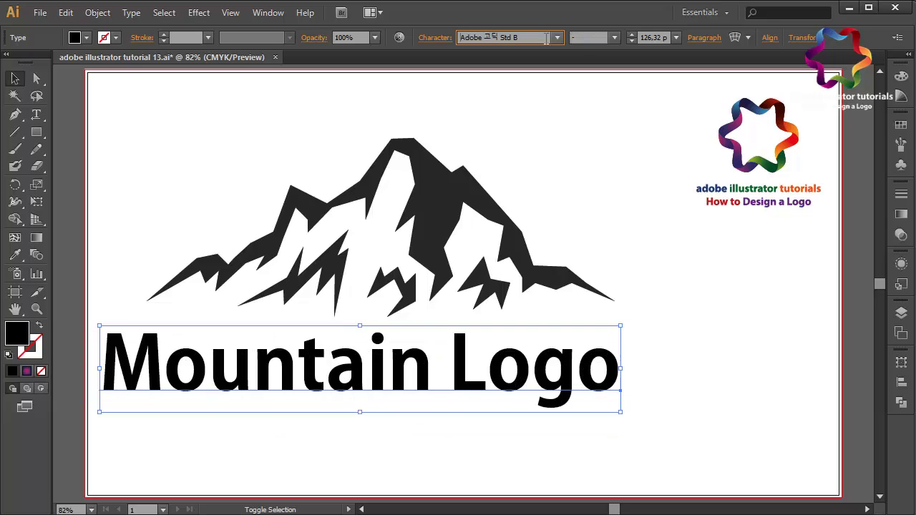
left_click(614, 38)
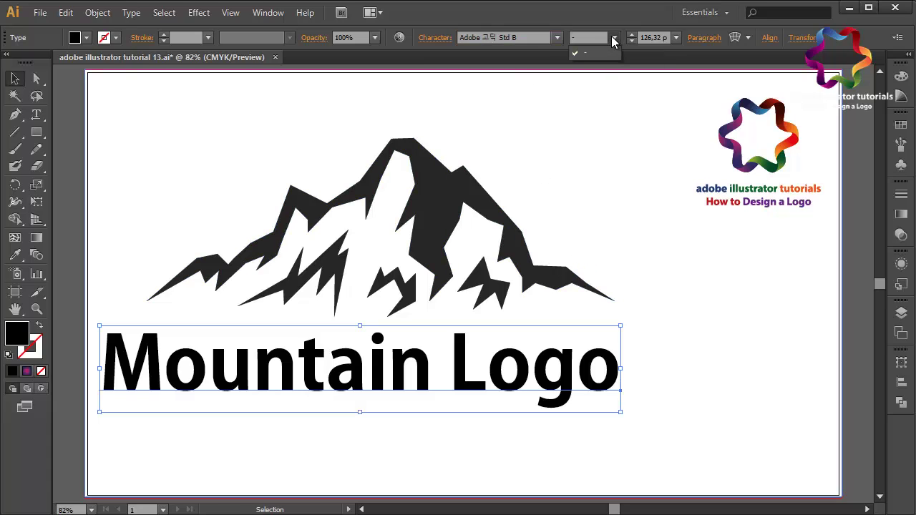
left_click(590, 38)
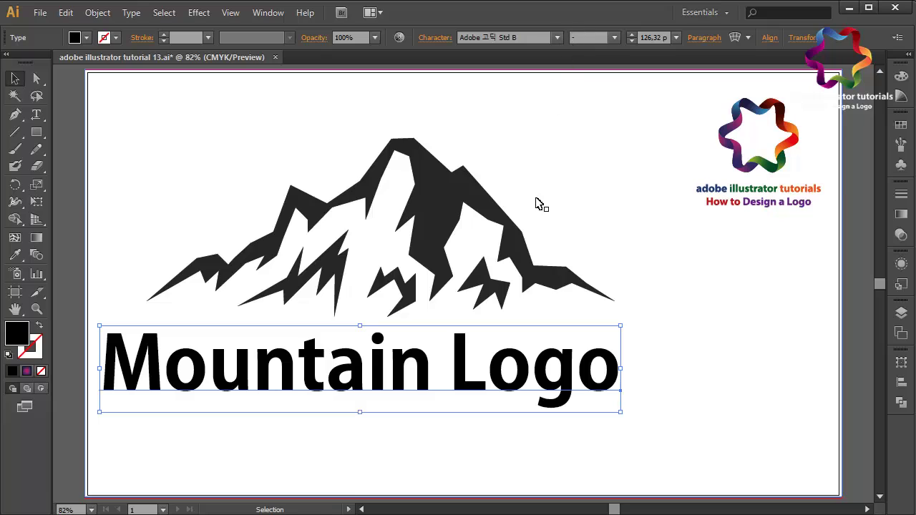
- Try the Adobe Caslon Pro font on the "Mountain Logo" caption
left_click(519, 37)
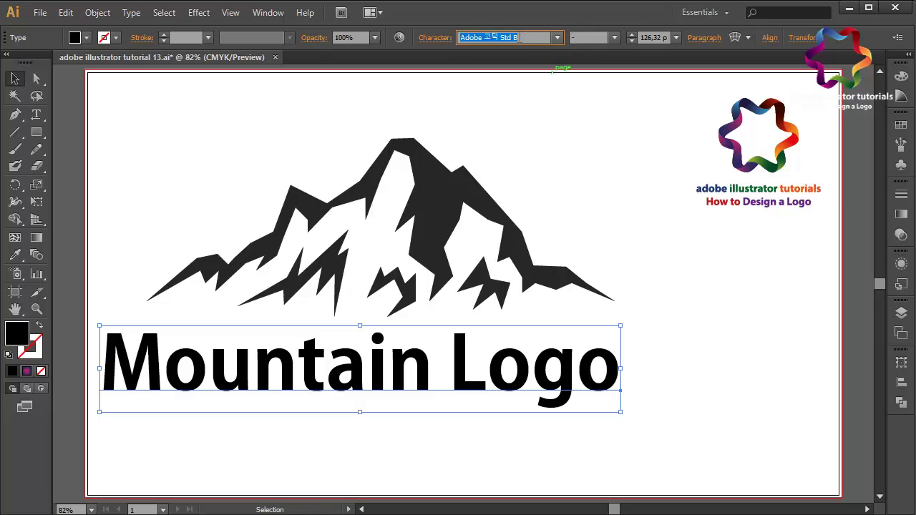
left_click(558, 38)
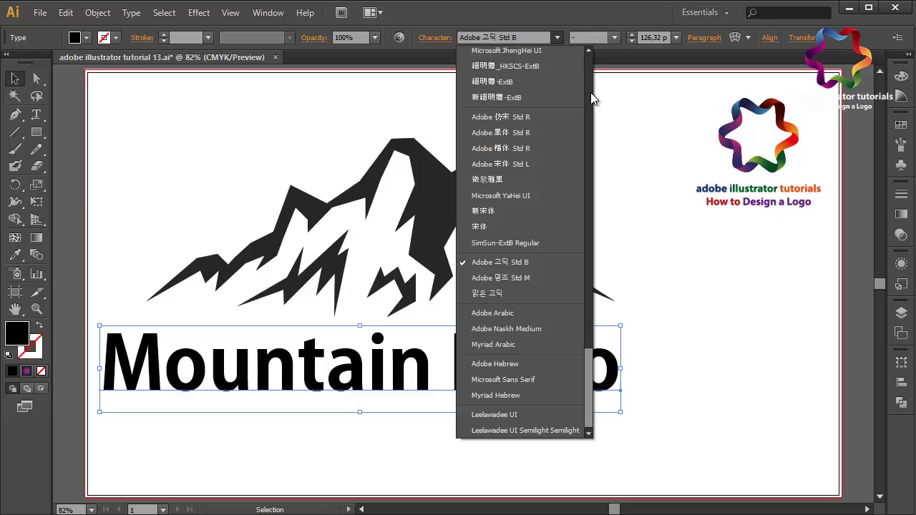
scroll(591, 92, "down", 10)
scroll(591, 92, "up", 10)
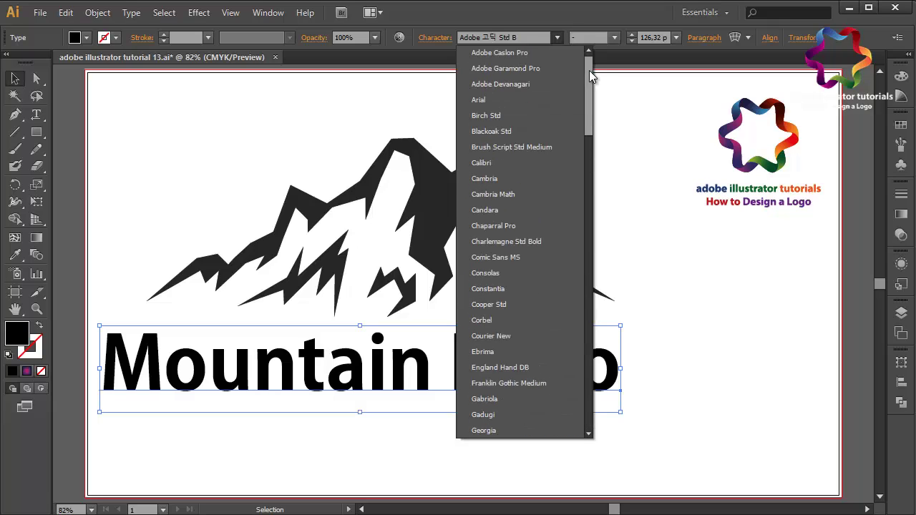
left_click(520, 55)
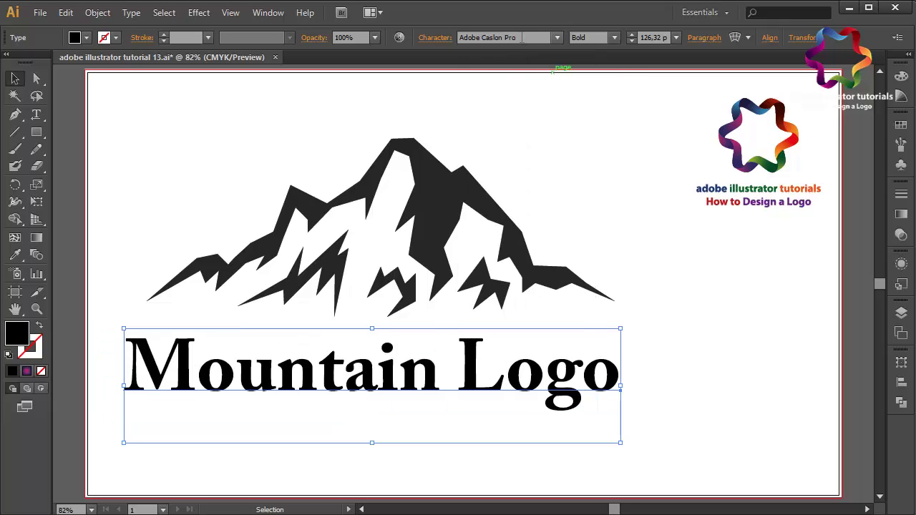
left_click(557, 37)
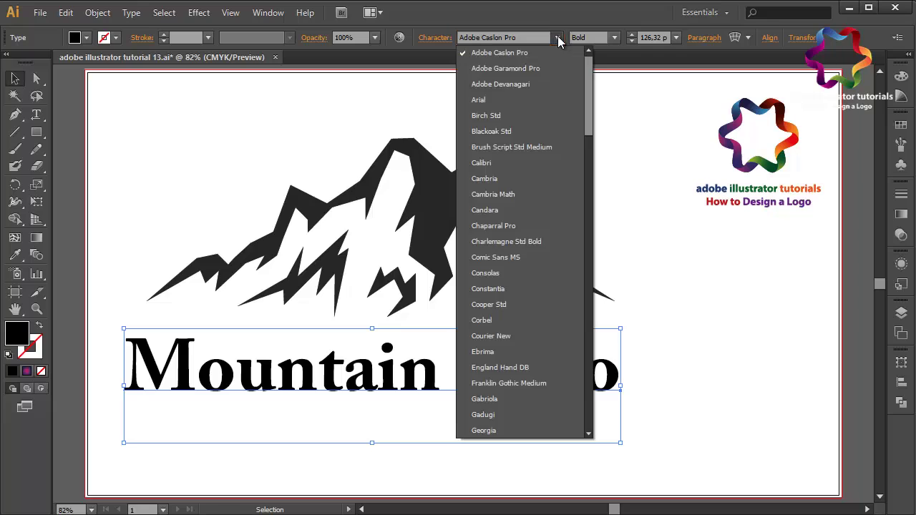
left_click(511, 55)
- Cycle through the fonts for the "Mountain Logo" caption, settle on Arial and set its style to Bold
left_click(521, 37)
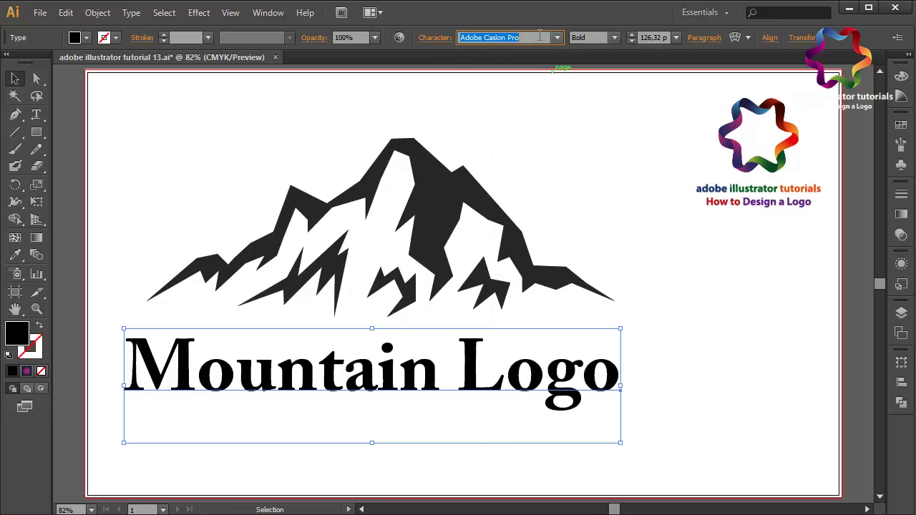
scroll(540, 38, "down", 4)
scroll(540, 37, "up", 3)
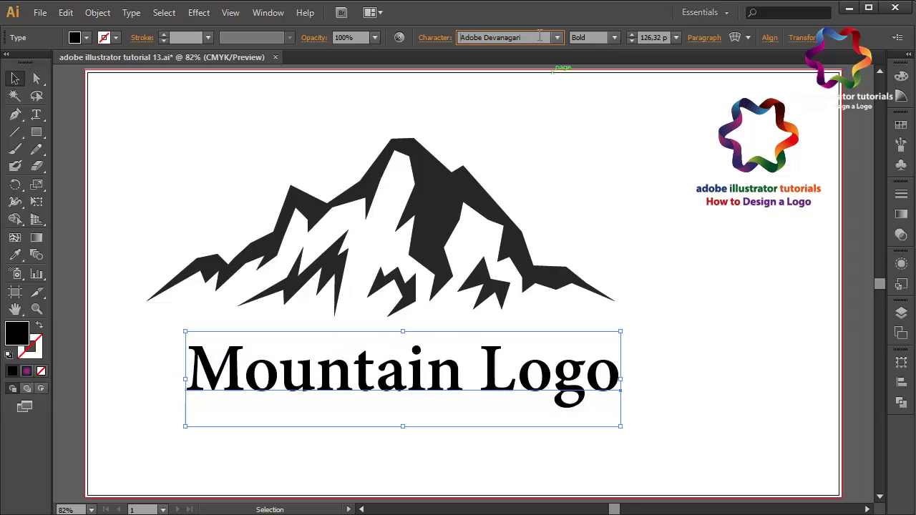
scroll(540, 37, "down", 1)
scroll(540, 38, "up", 1)
scroll(540, 37, "down", 15)
scroll(540, 37, "up", 4)
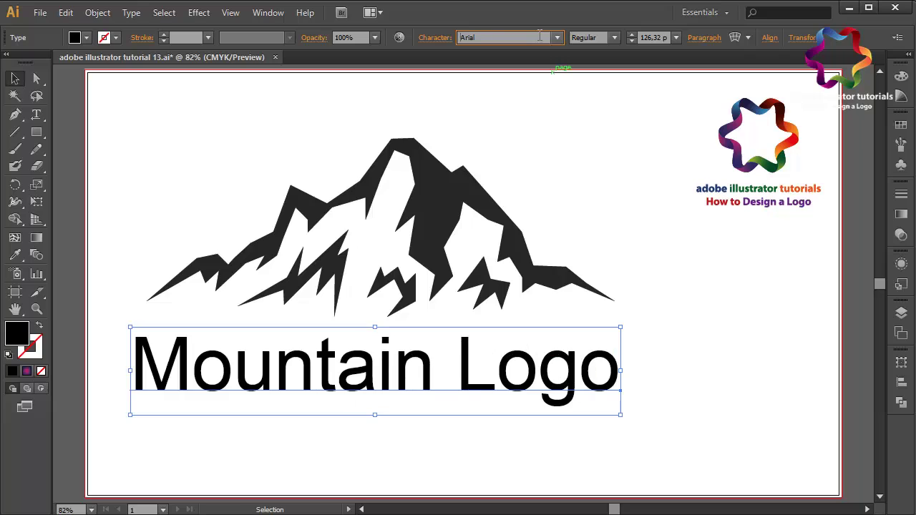
scroll(540, 37, "up", 4)
left_click(614, 38)
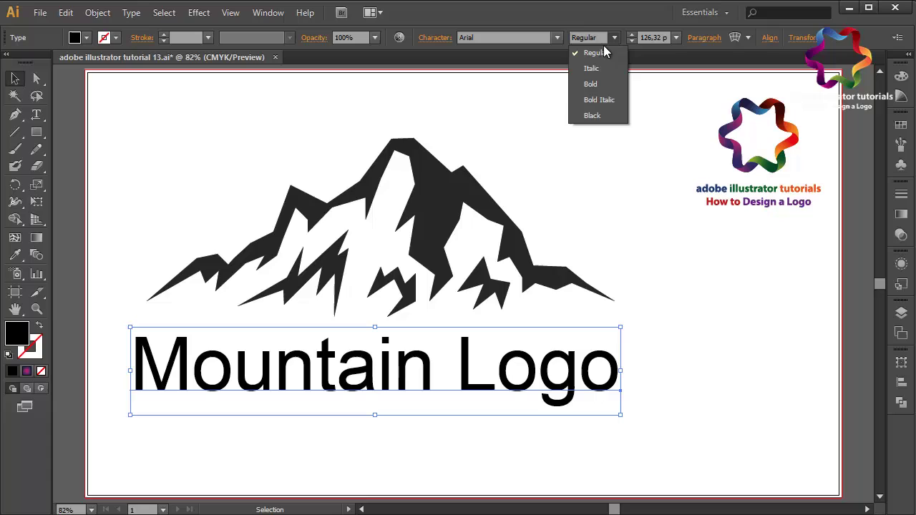
left_click(591, 85)
- Scale the "Mountain Logo" caption down to about 99.6 pt and centre it just below the mountain
left_click_drag(406, 372, 536, 384)
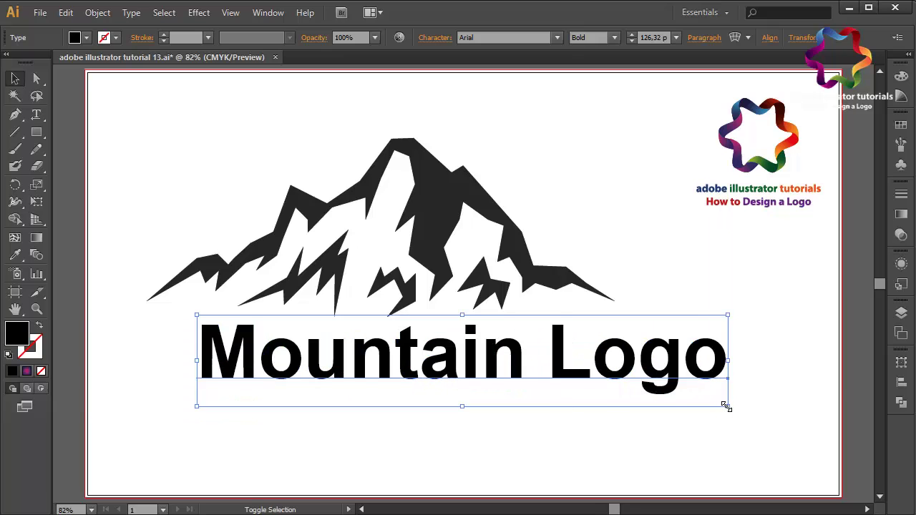
left_click_drag(726, 406, 662, 396)
left_click_drag(507, 372, 461, 370)
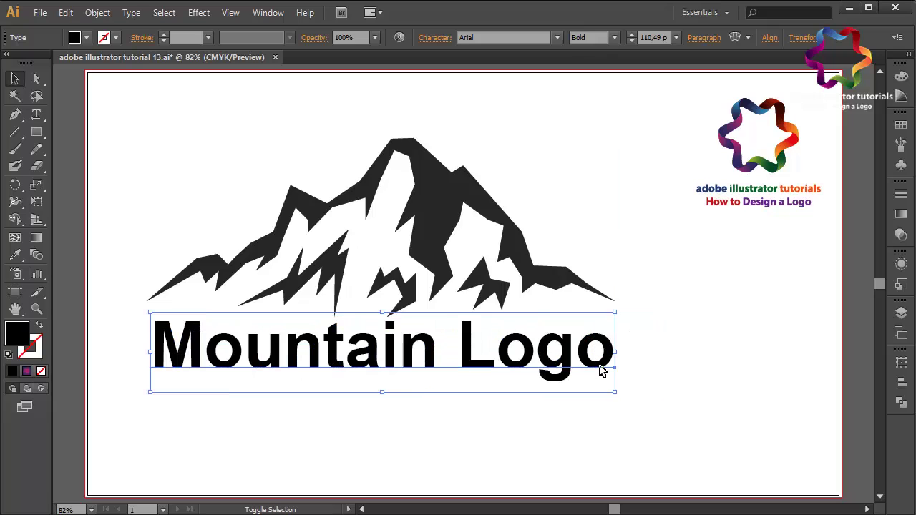
left_click_drag(613, 390, 569, 387)
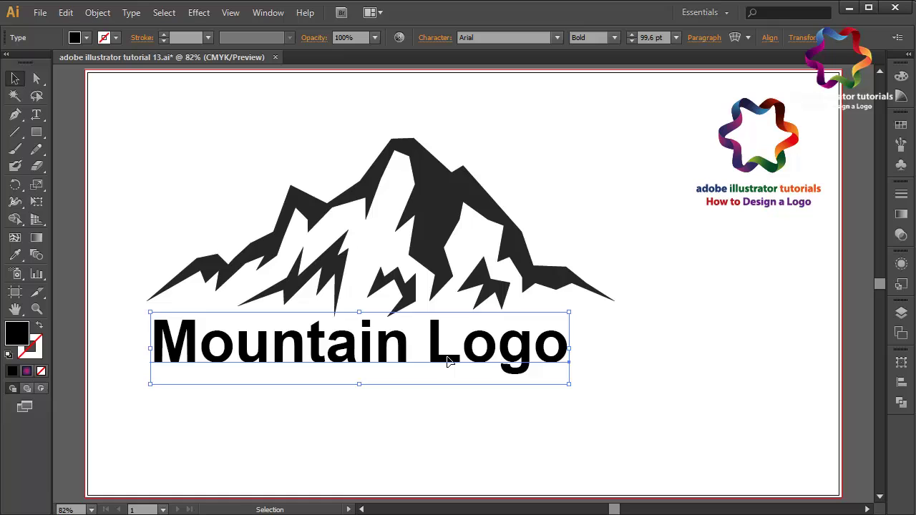
left_click_drag(447, 362, 469, 365)
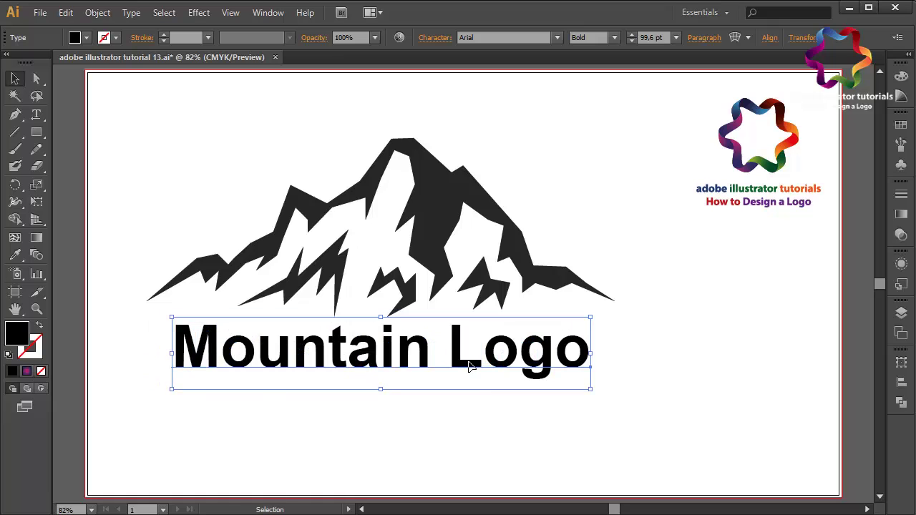
left_click(509, 407)
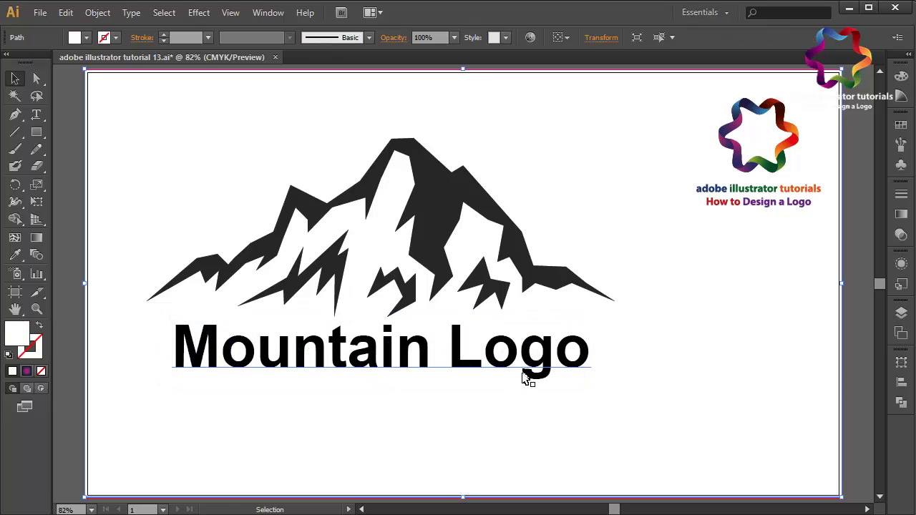
- Replace the word "Logo" with "Shape" in the caption and scale the text down to about 95 pt
left_click(455, 365)
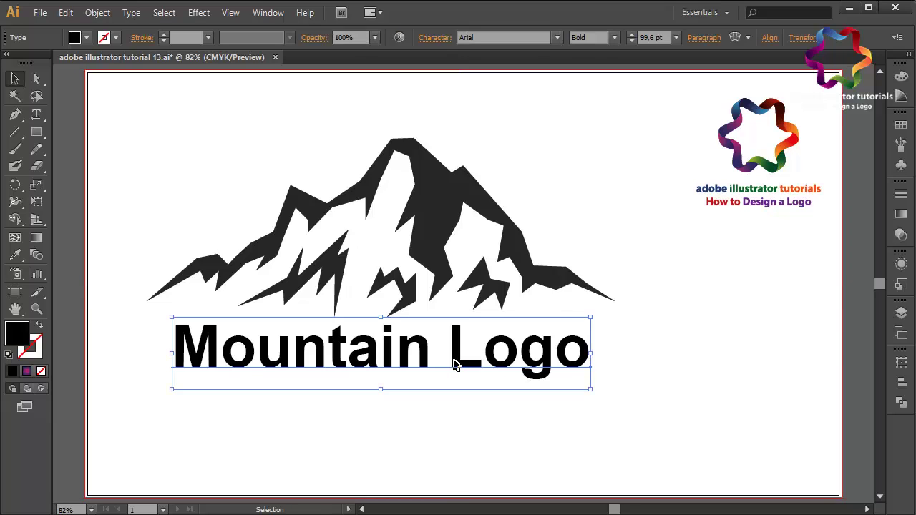
double_click(455, 365)
left_click_drag(454, 355, 599, 363)
type("S")
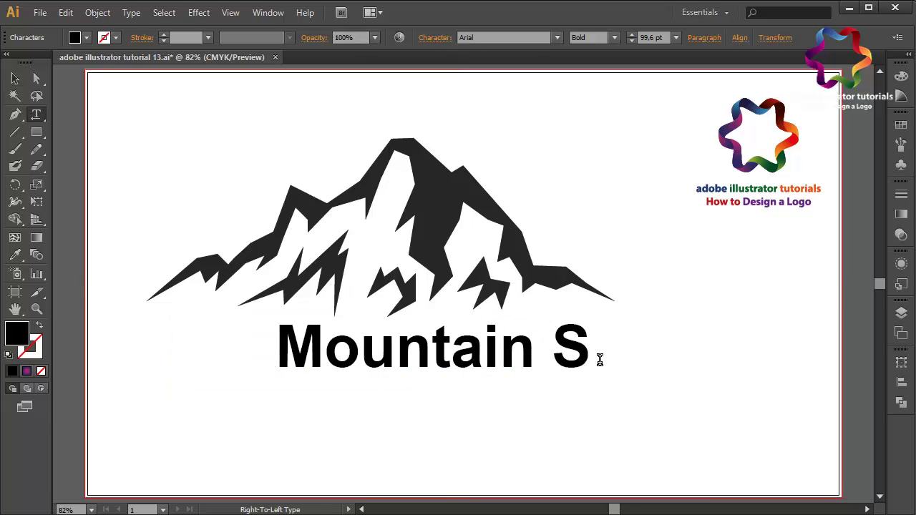
type("hape")
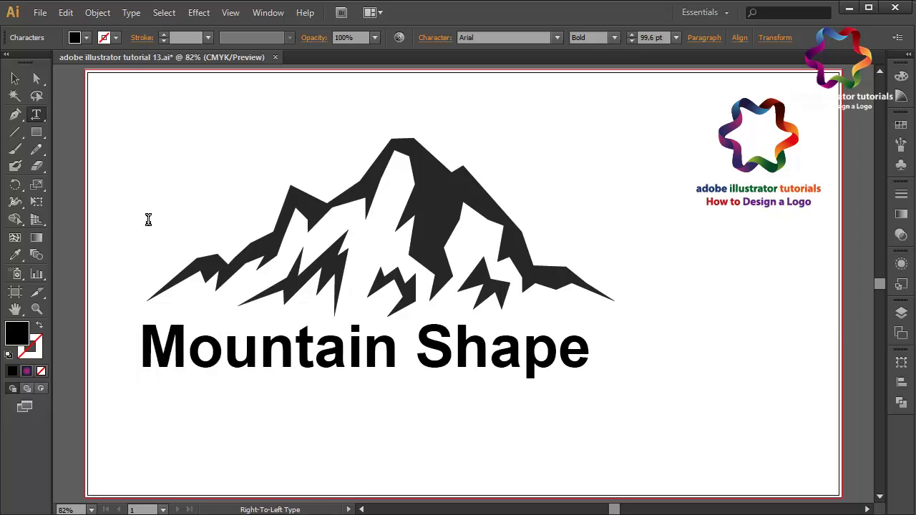
left_click(15, 78)
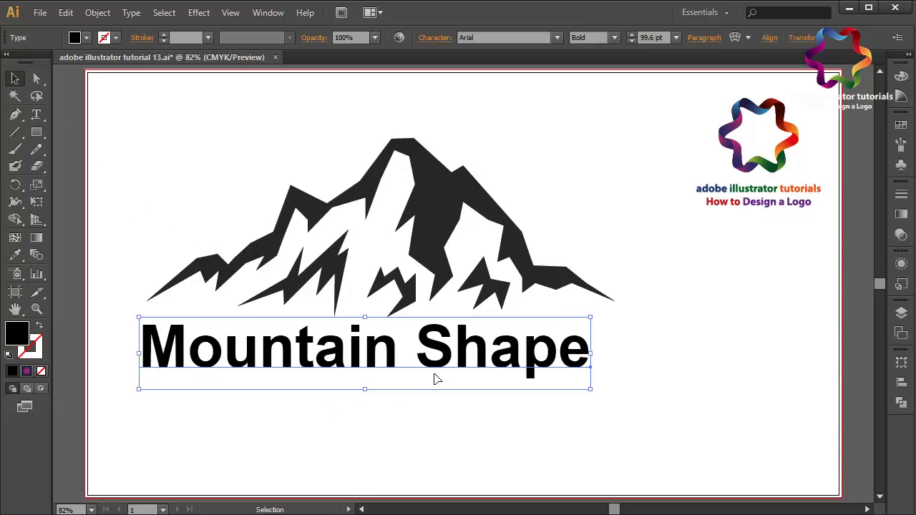
left_click_drag(139, 389, 159, 392)
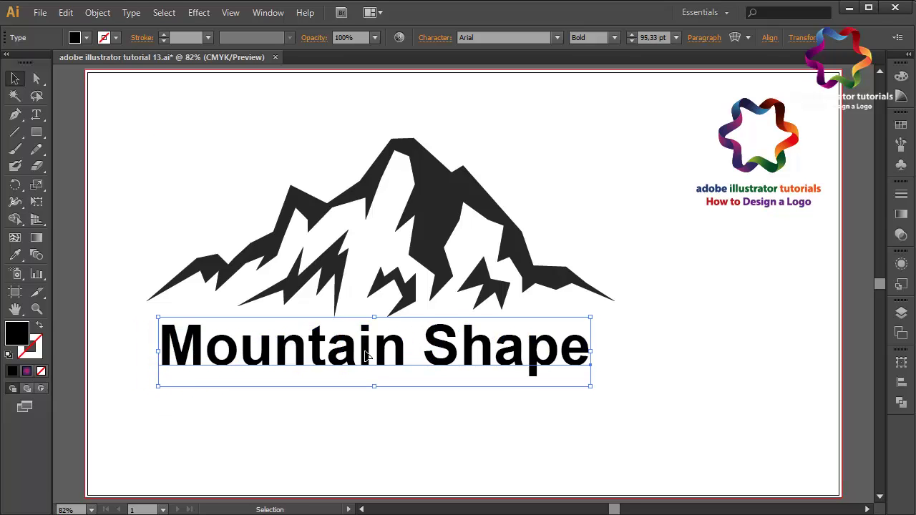
left_click(659, 407)
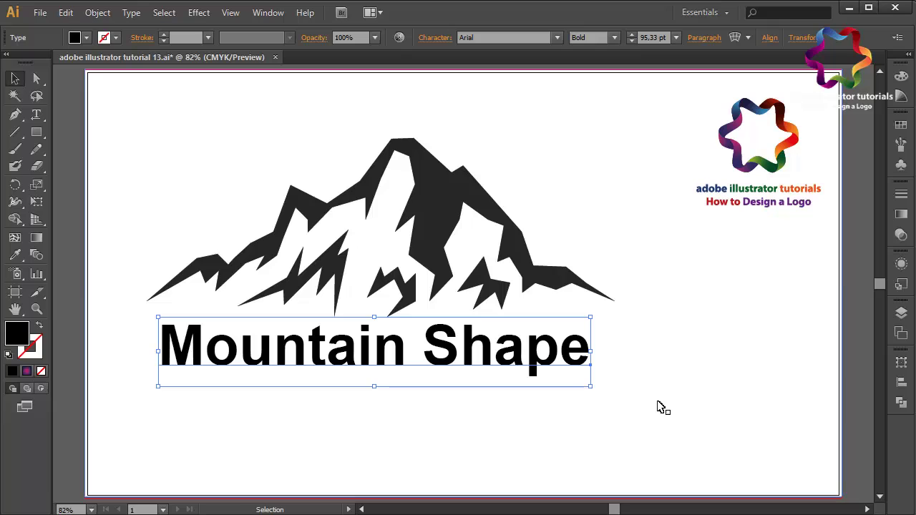
- Select the caption together with the mountain group and set their fill to dark grey #303030
left_click(530, 355)
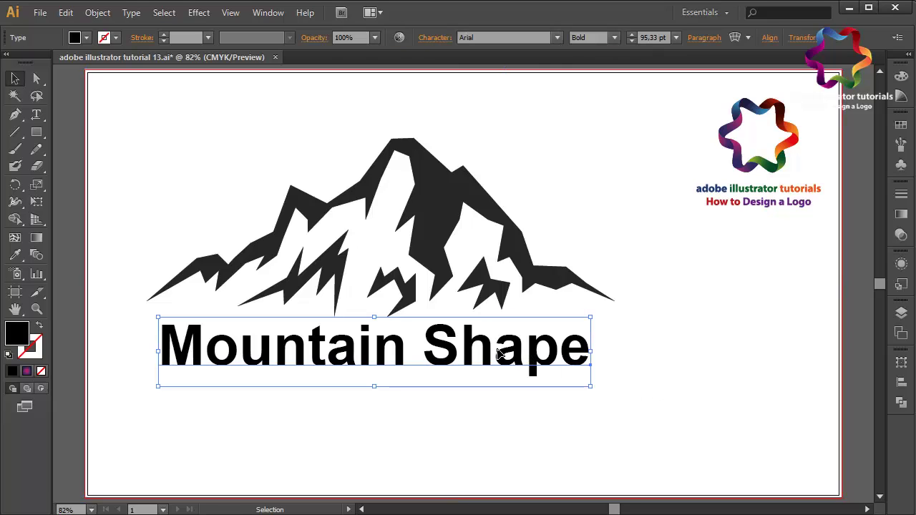
left_click(436, 262, "shift")
double_click(16, 334)
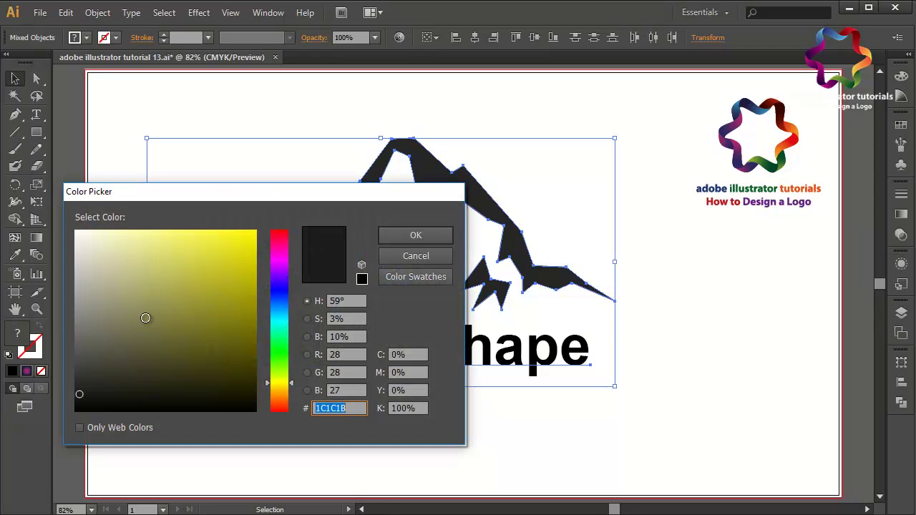
left_click_drag(108, 368, 74, 375)
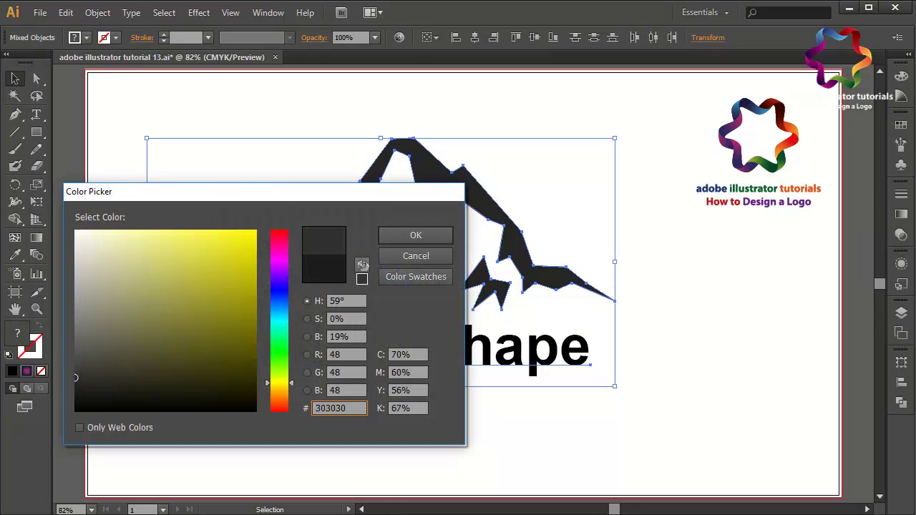
left_click(416, 235)
left_click(665, 329)
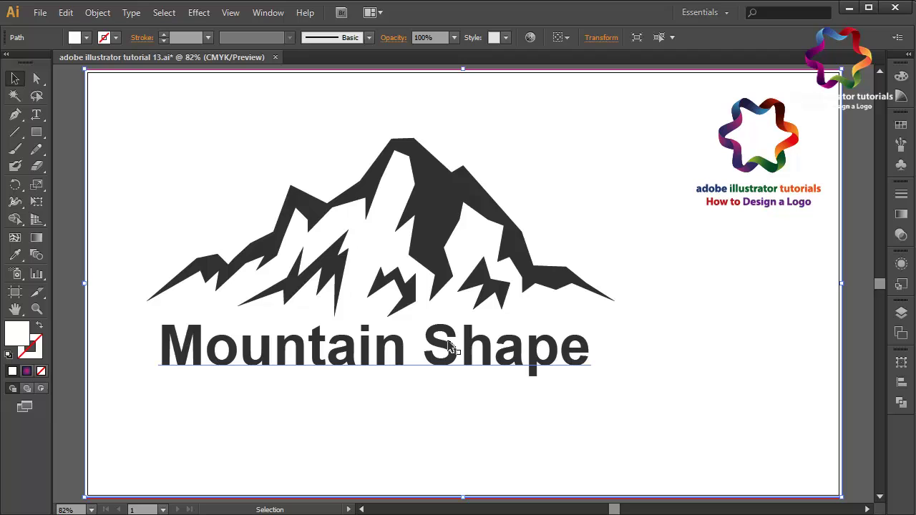
- Ungroup the mountain so its silhouette and inner shards are separate objects
left_click(437, 260)
right_click(437, 260)
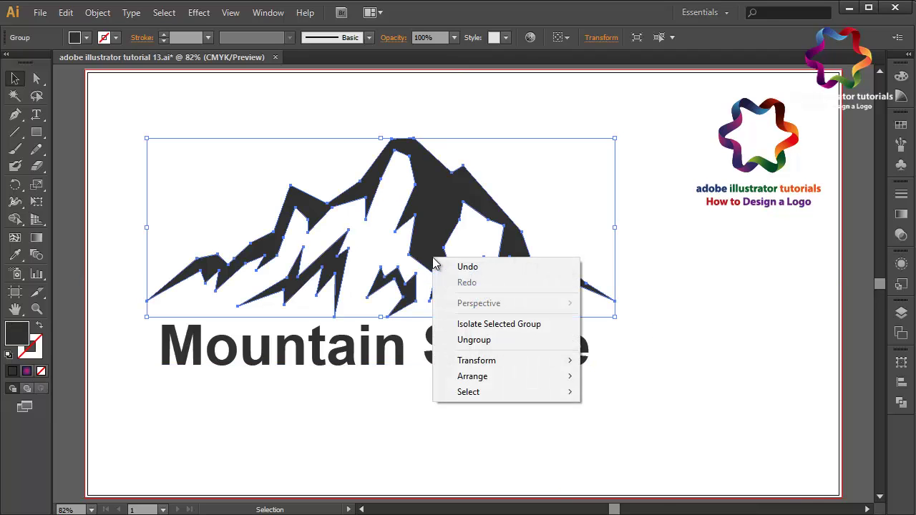
left_click(501, 341)
left_click(504, 349)
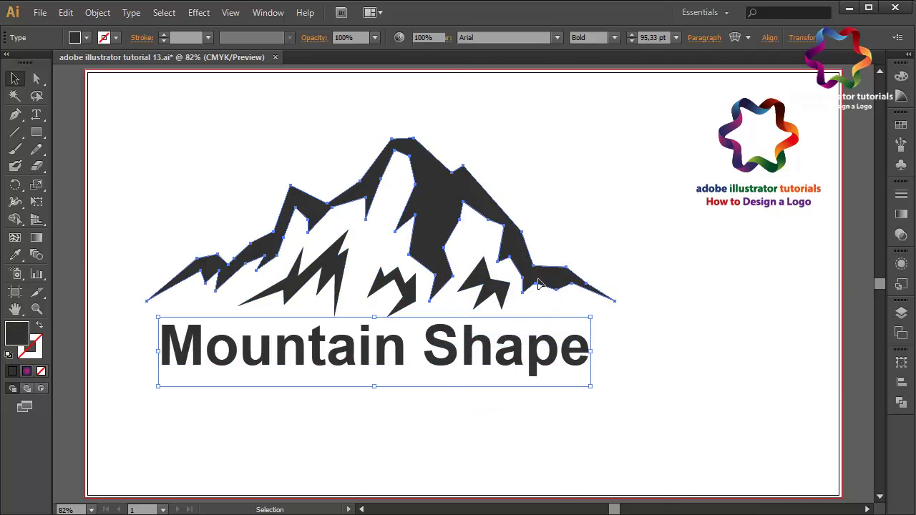
- Set the outer mountain silhouette's fill to dark green #146800
left_click(343, 230)
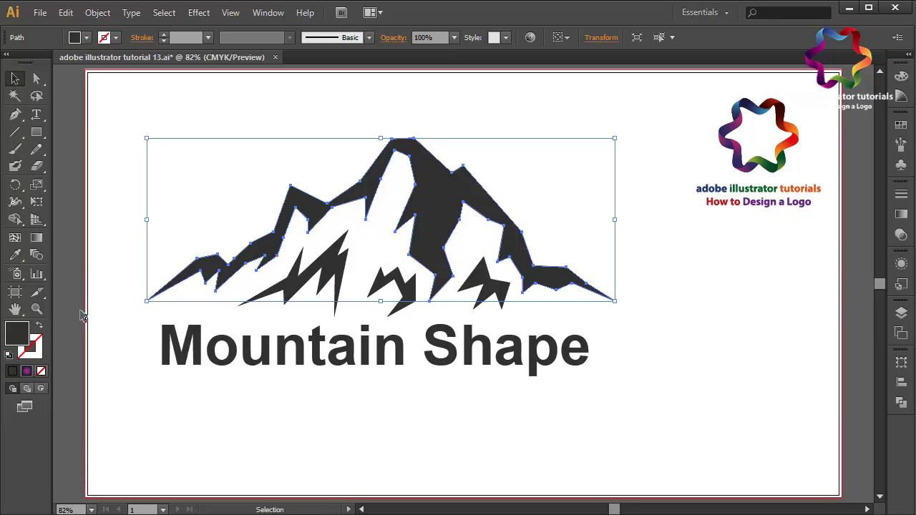
double_click(14, 338)
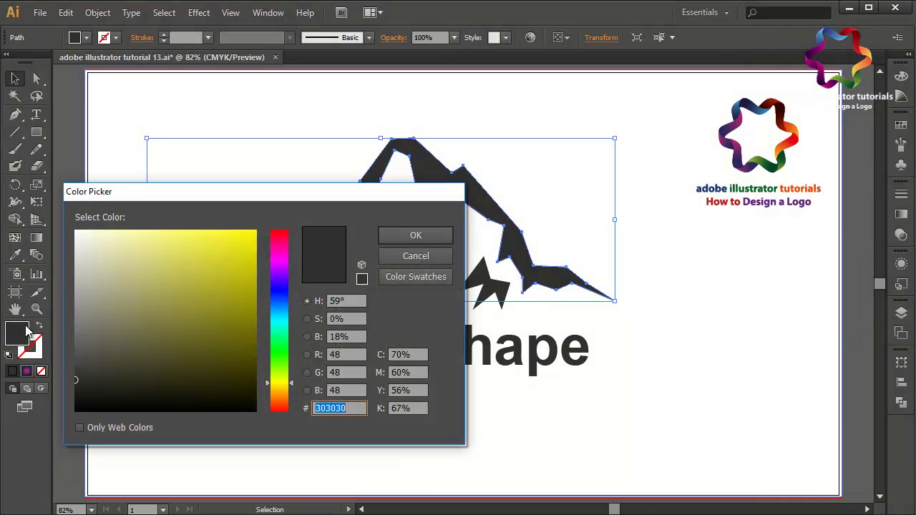
left_click(201, 355)
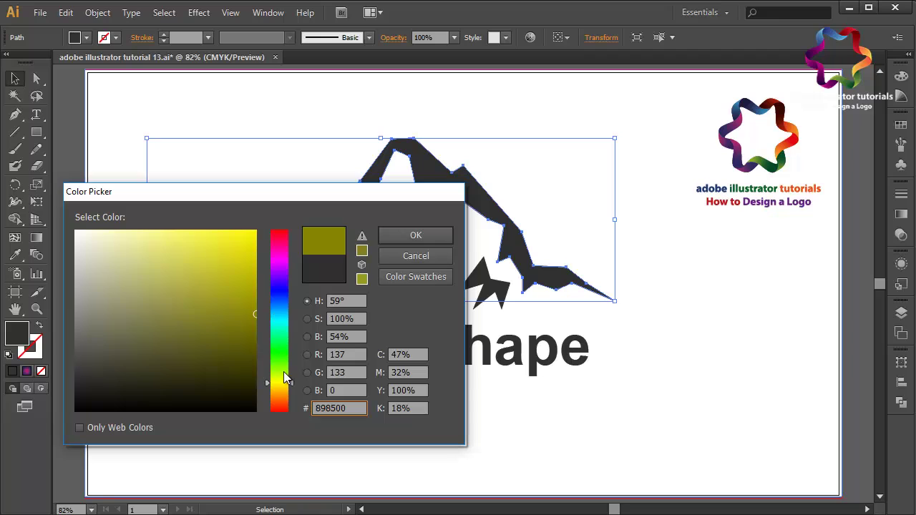
left_click_drag(285, 377, 287, 358)
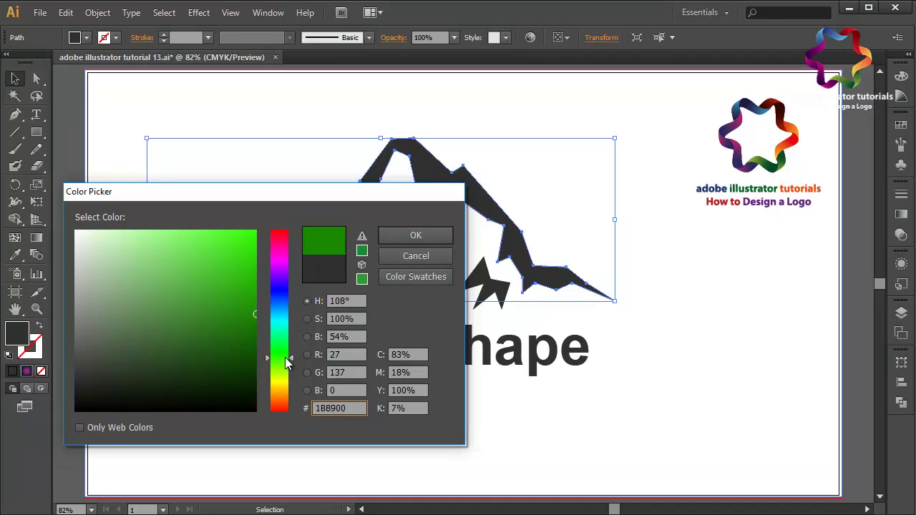
left_click(243, 328)
mouse_move(243, 327)
left_mouse_down()
mouse_move(255, 337)
mouse_move(236, 310)
mouse_move(261, 337)
left_mouse_up()
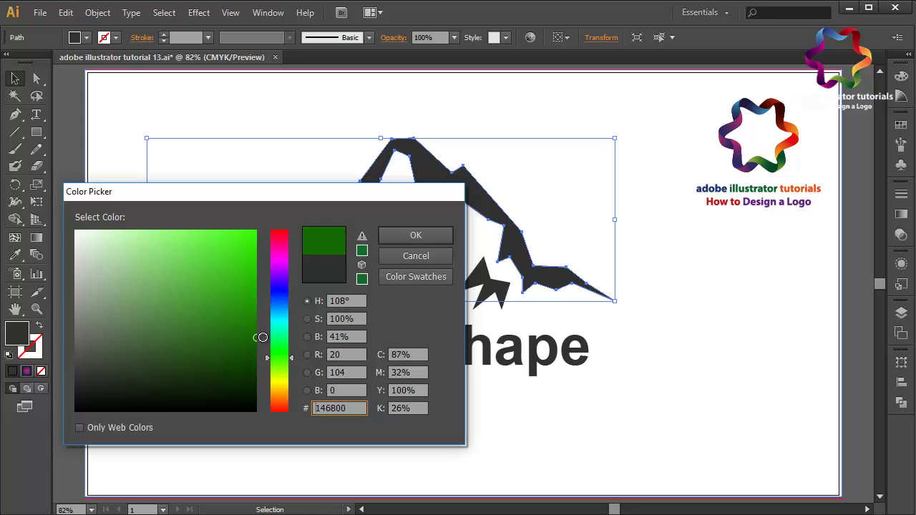
left_click(406, 235)
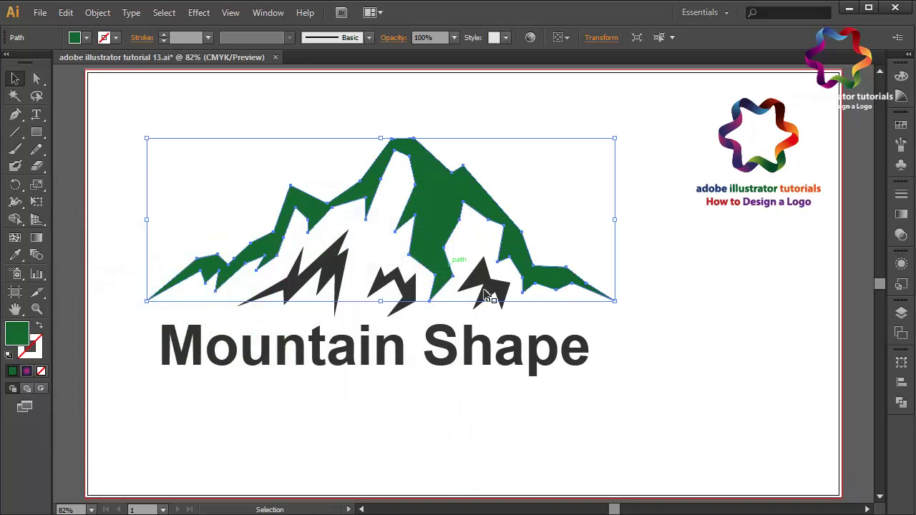
- Copy the hex code 146800 from the mountain silhouette's fill colour
double_click(26, 335)
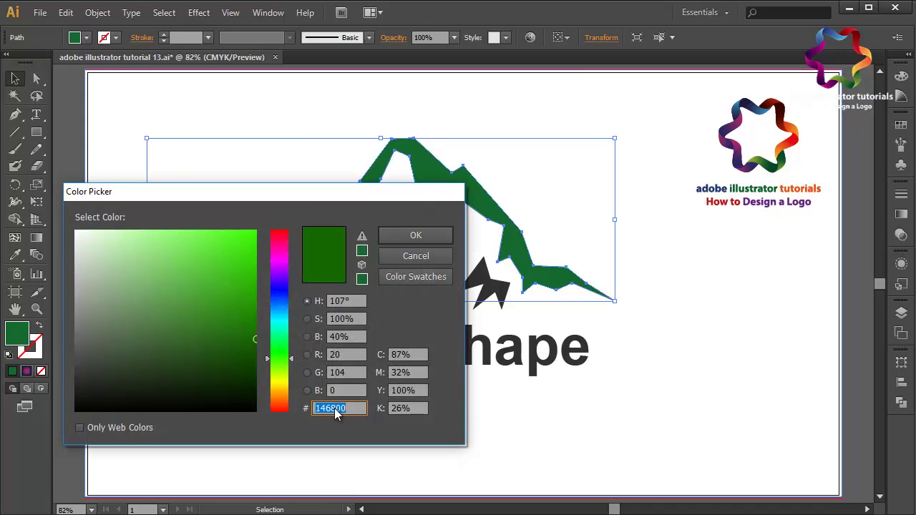
right_click(336, 414)
left_click(260, 257)
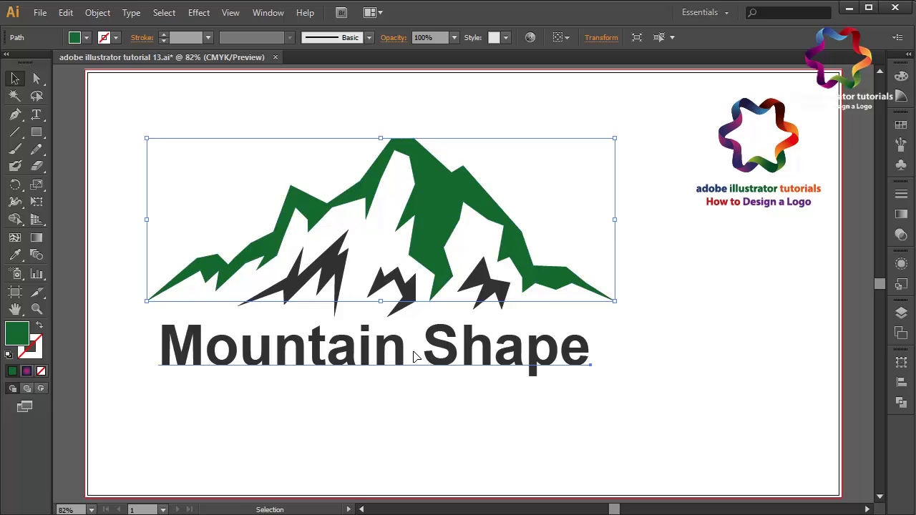
- Set the fill of the word "Mountain" in the caption to the copied dark green #146800
double_click(414, 350)
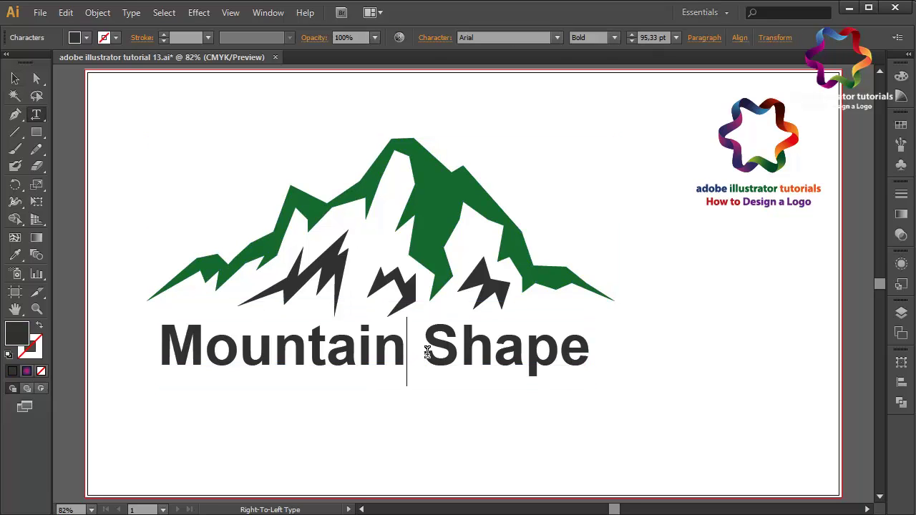
mouse_move(405, 348)
left_mouse_down()
mouse_move(154, 340)
mouse_move(406, 350)
left_mouse_up()
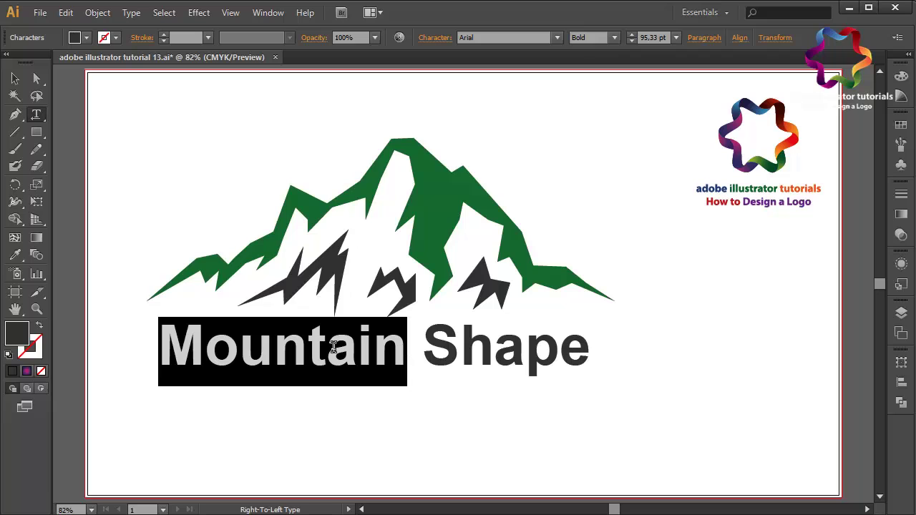
double_click(23, 337)
right_click(354, 407)
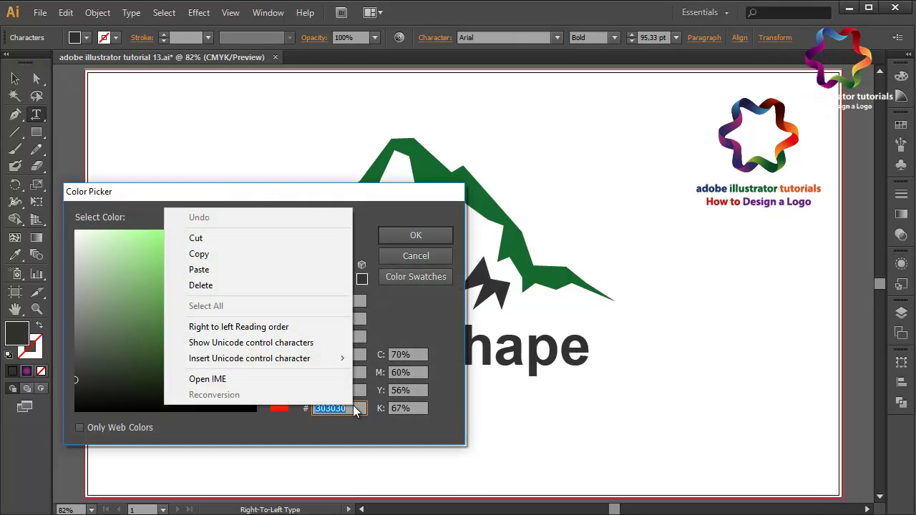
left_click(280, 267)
left_click(415, 236)
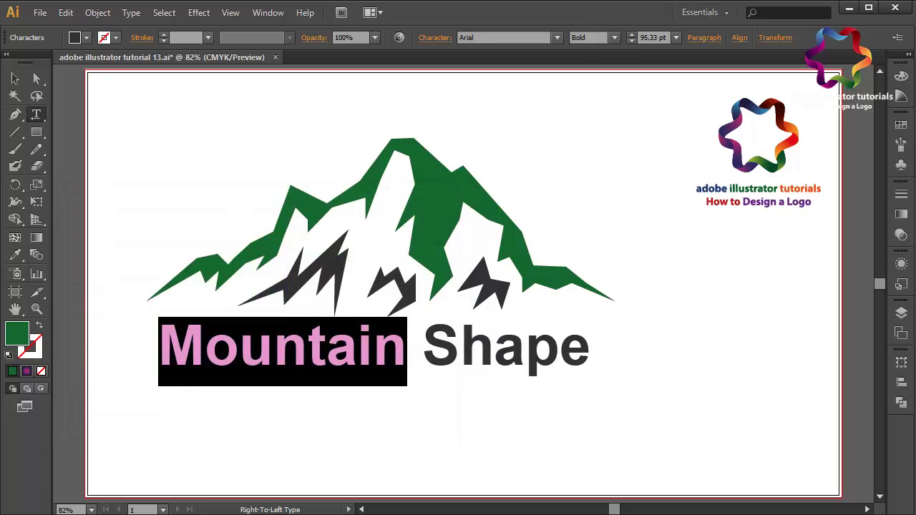
left_click(15, 78)
- Set the fill of the three inner mountain shards to very dark green #0B3300 and copy its hex code
left_click(305, 290)
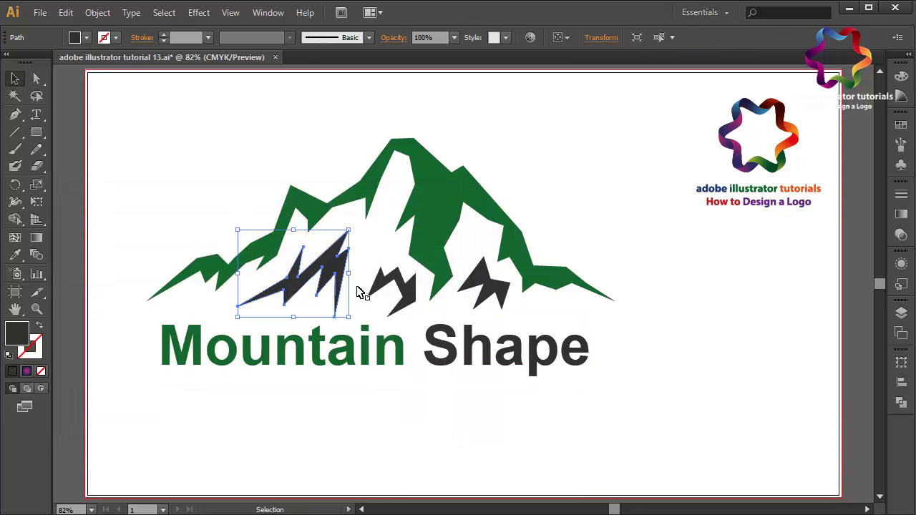
left_click(403, 290, "shift")
left_click(489, 288, "shift")
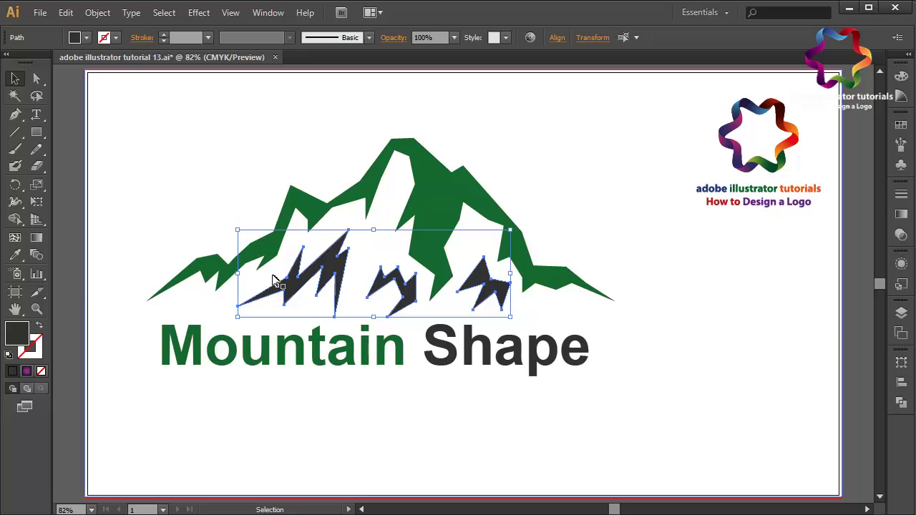
double_click(18, 336)
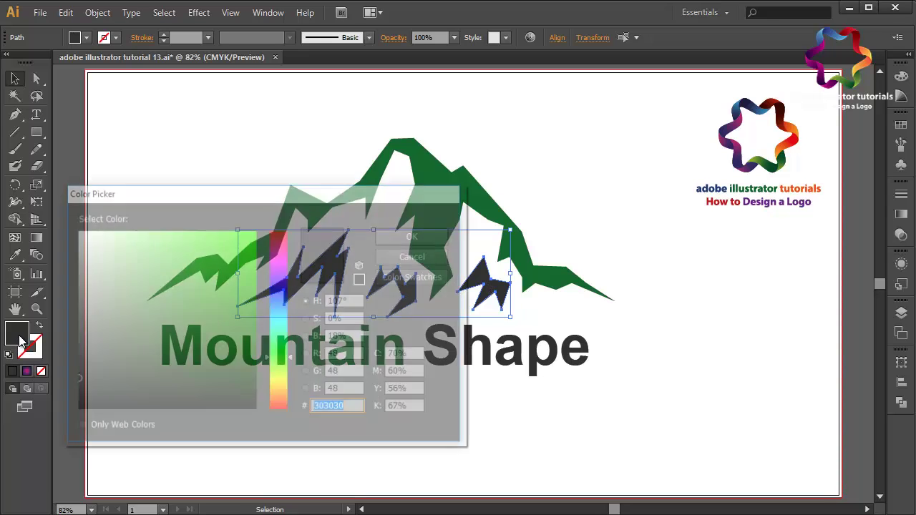
left_click_drag(234, 371, 264, 375)
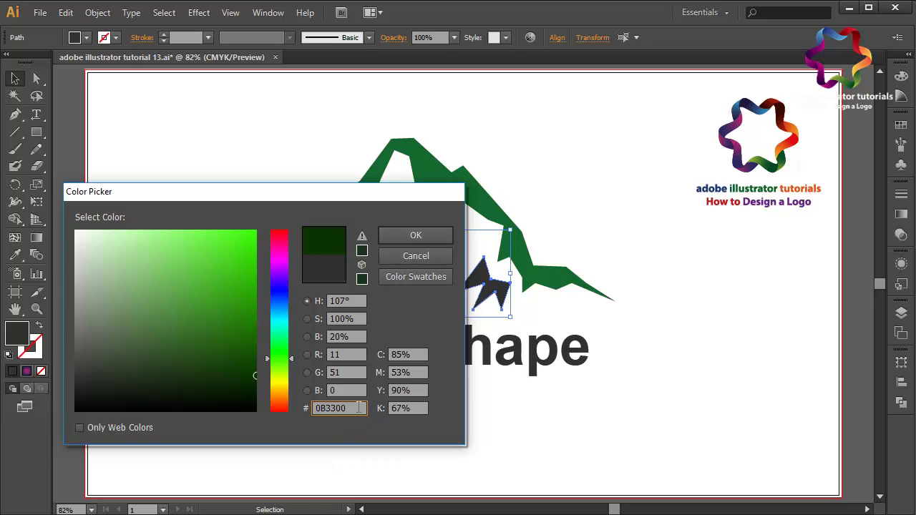
double_click(322, 410)
right_click(345, 417)
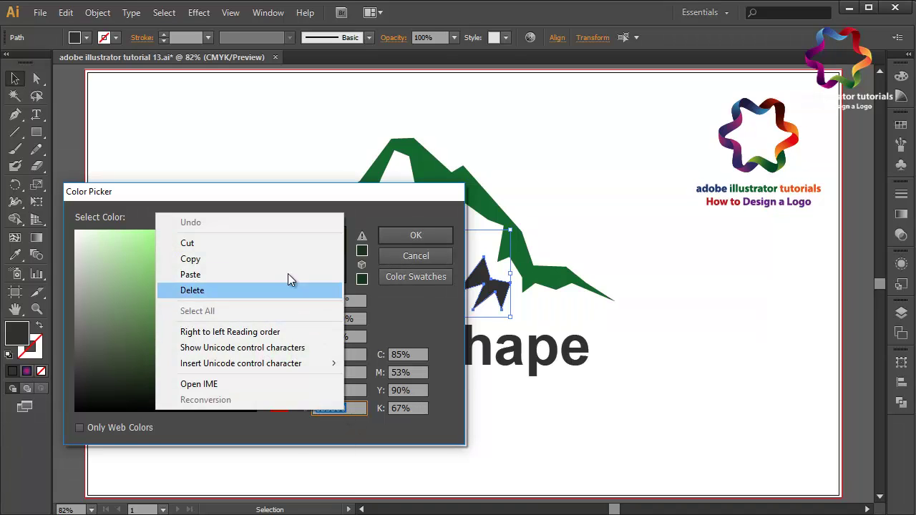
left_click(283, 262)
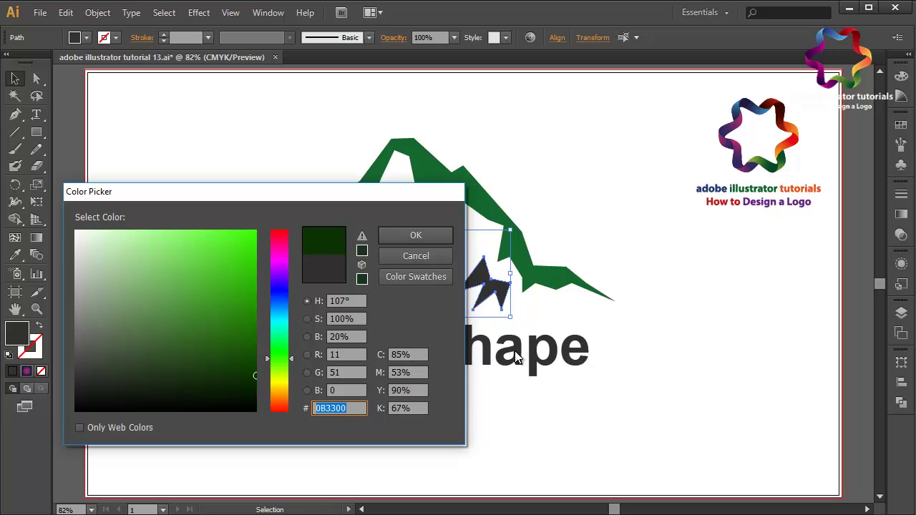
left_click(417, 238)
left_click(432, 351)
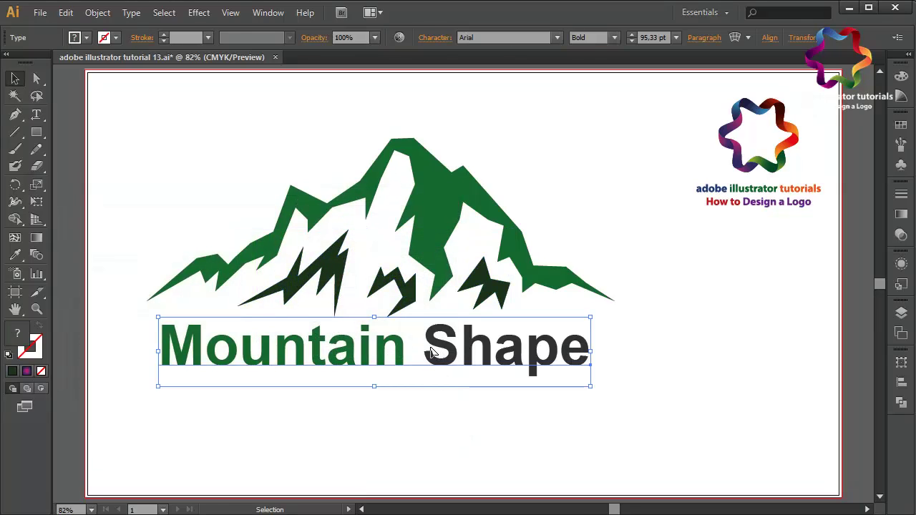
- Change the fill of the three inner shards to the lighter dark green #144F00 and copy its hex code
left_click(408, 286)
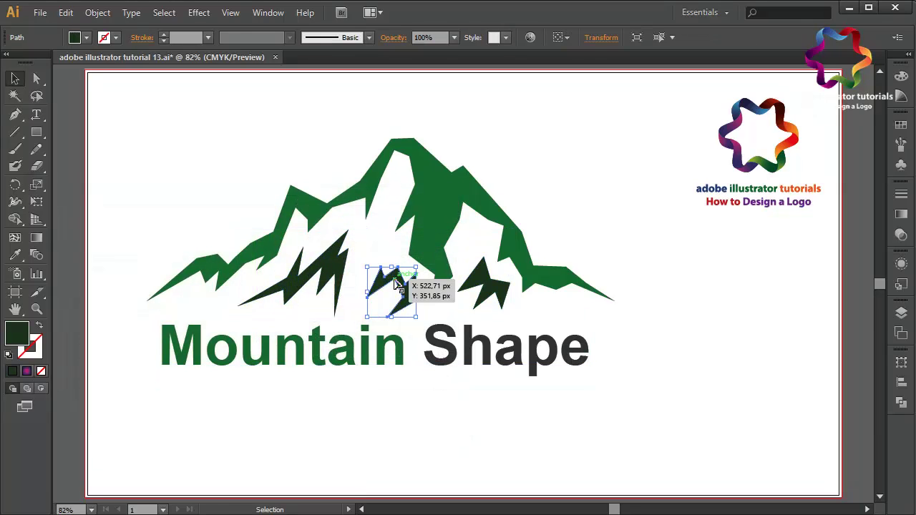
left_click(330, 271, "shift")
left_click(488, 290, "shift")
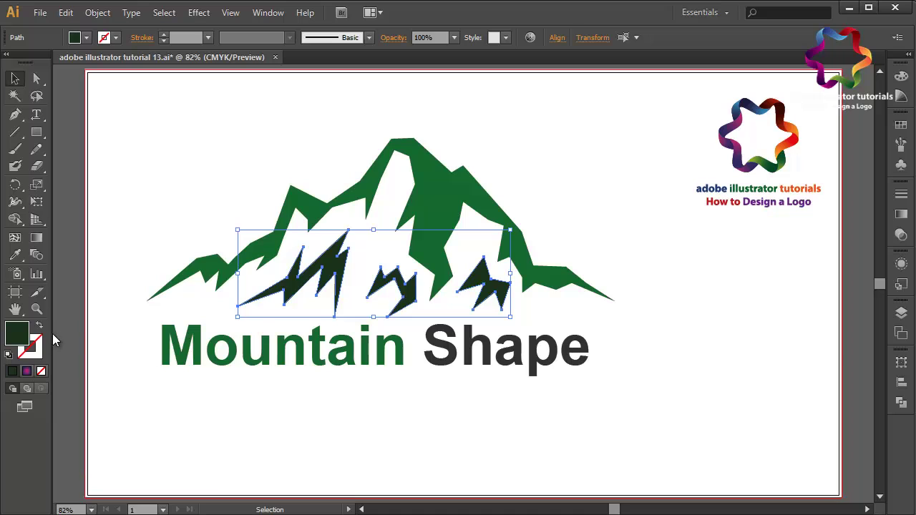
double_click(11, 335)
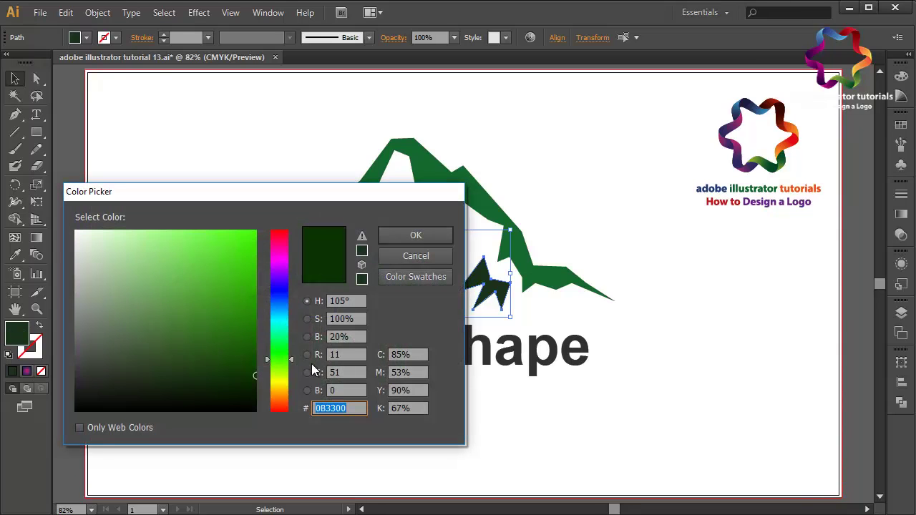
left_click_drag(249, 349, 266, 356)
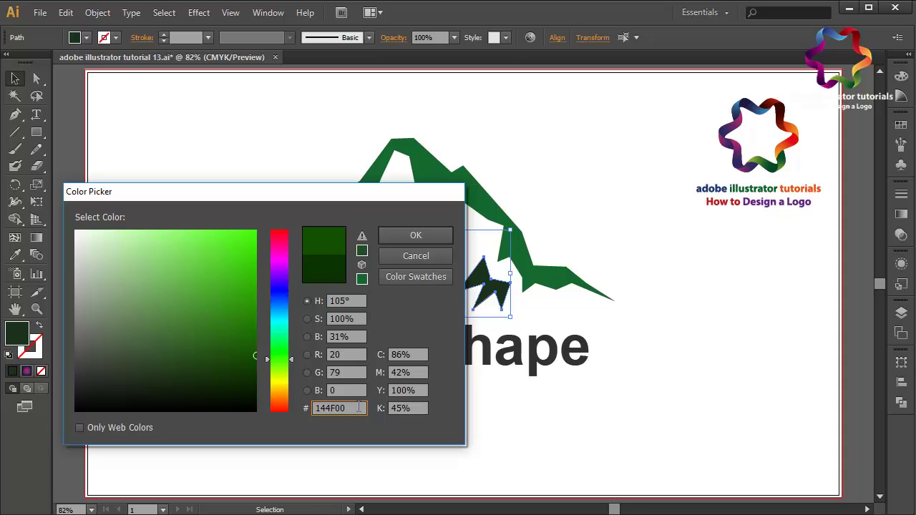
left_click_drag(359, 407, 316, 416)
right_click(323, 409)
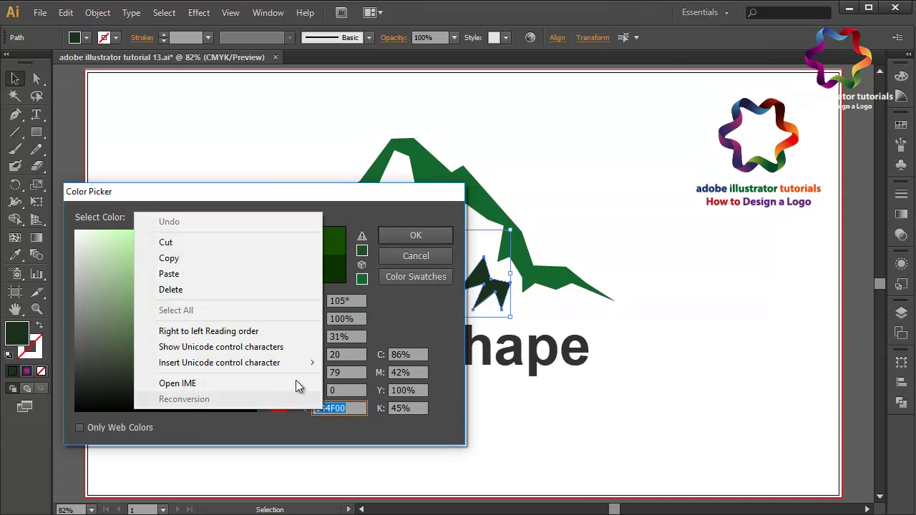
left_click(244, 263)
left_click(416, 235)
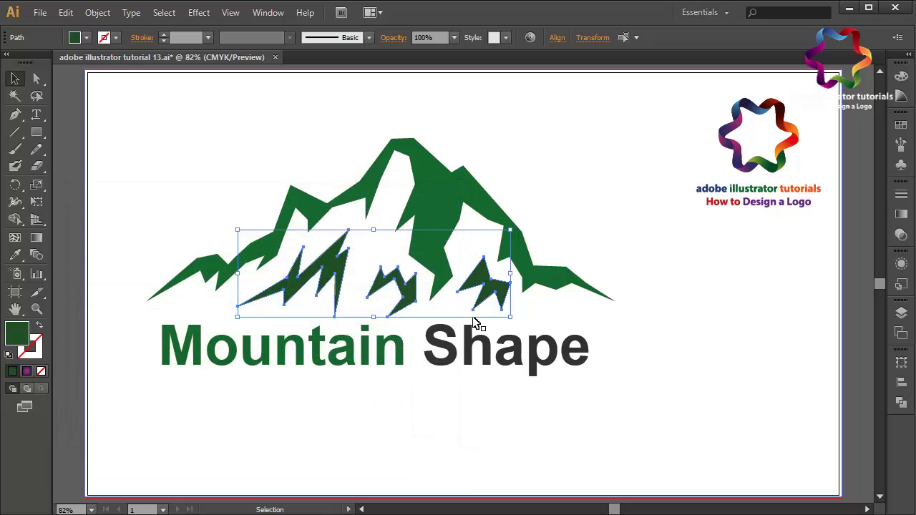
- Set the fill of the word "Shape" in the caption to the copied dark green #144F00
left_click(476, 332)
key("t")
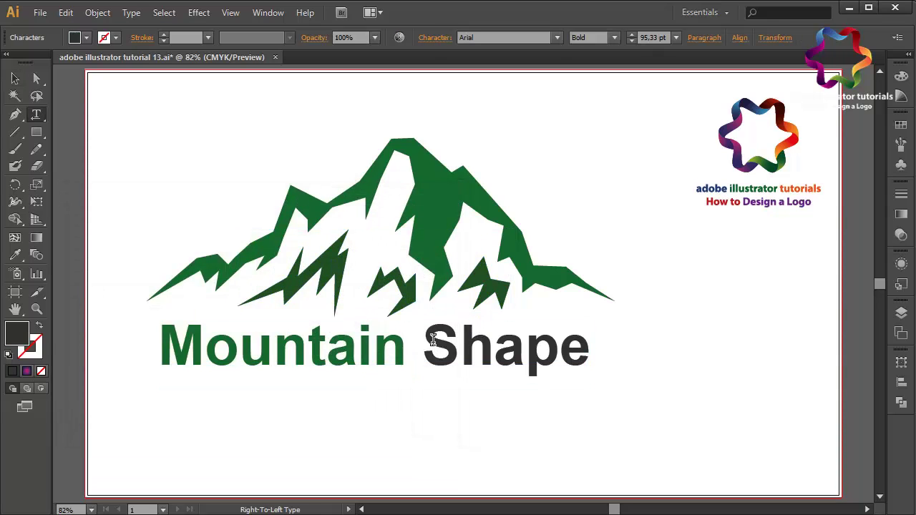
left_click_drag(432, 340, 583, 348)
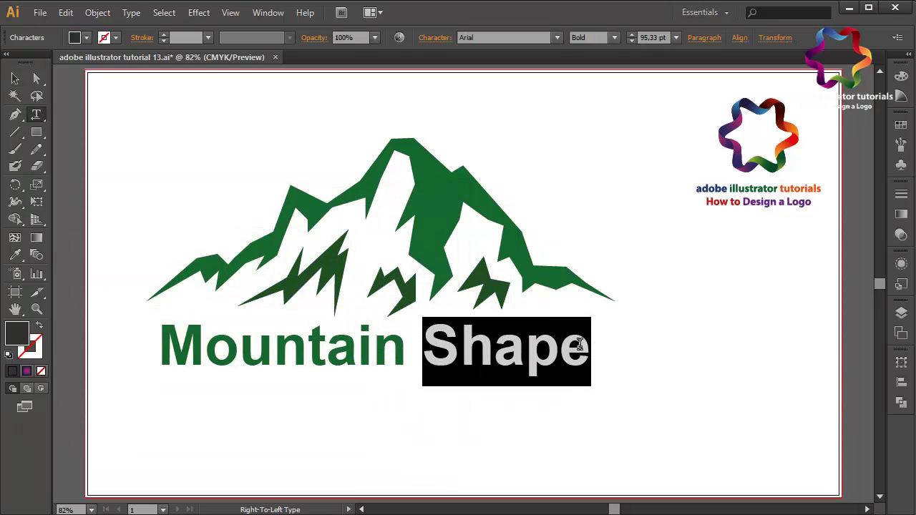
double_click(22, 339)
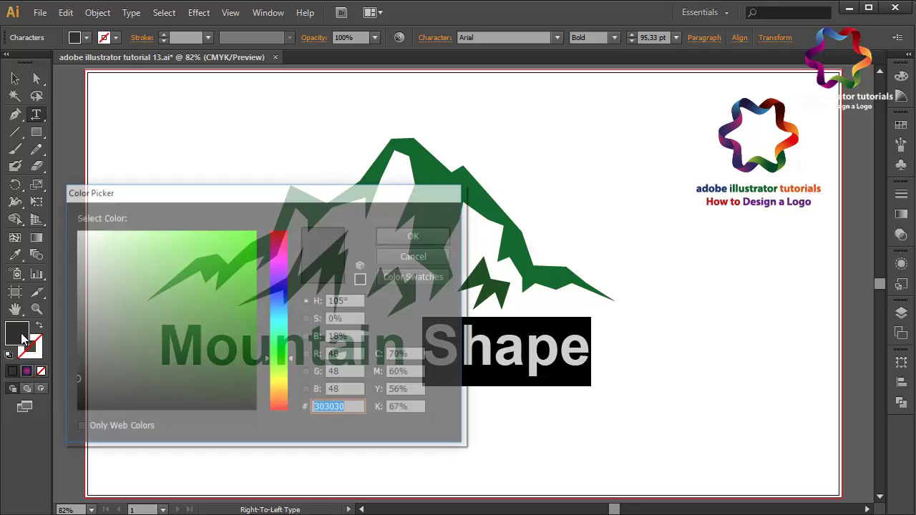
right_click(355, 408)
left_click(313, 274)
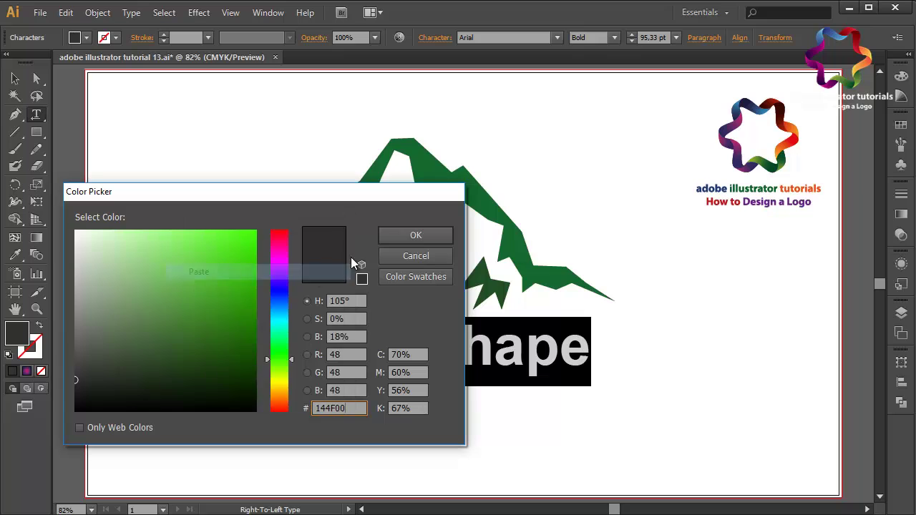
left_click(402, 235)
left_click(15, 78)
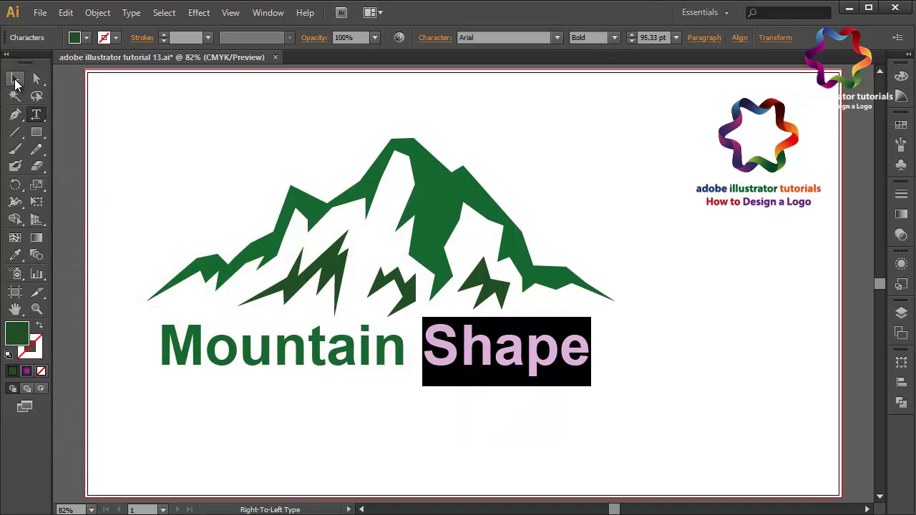
left_click(191, 146)
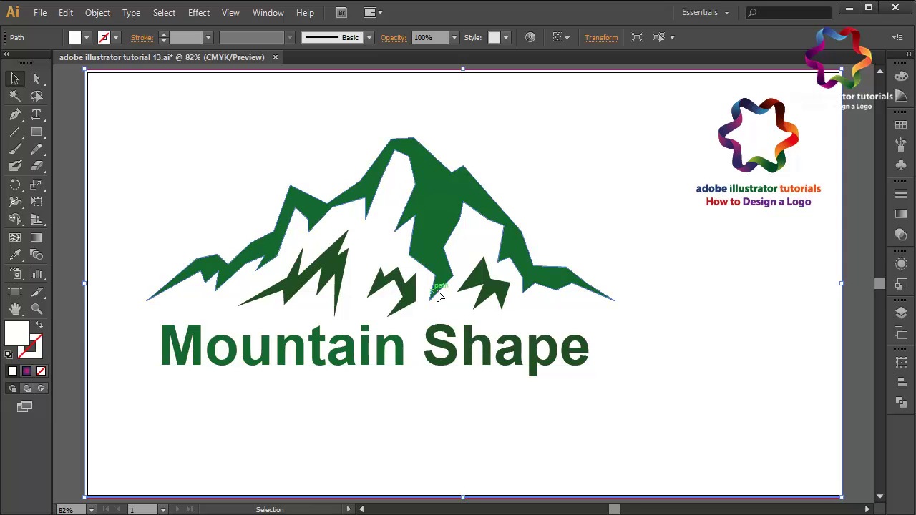
- Delete the leftover brown rounded bar outside the artboard
key("a")
key("ctrl+minus")
key("ctrl+minus")
key("ctrl+minus")
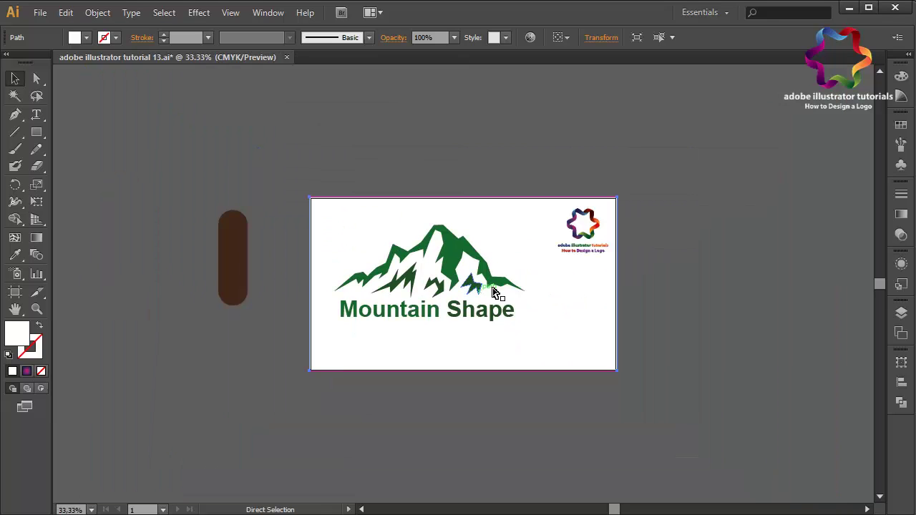
key("v")
left_click(236, 264)
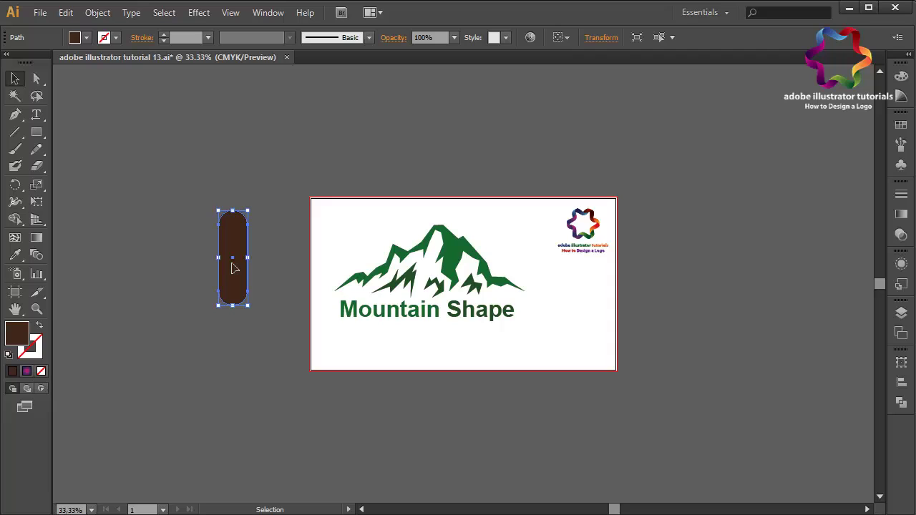
key("Delete")
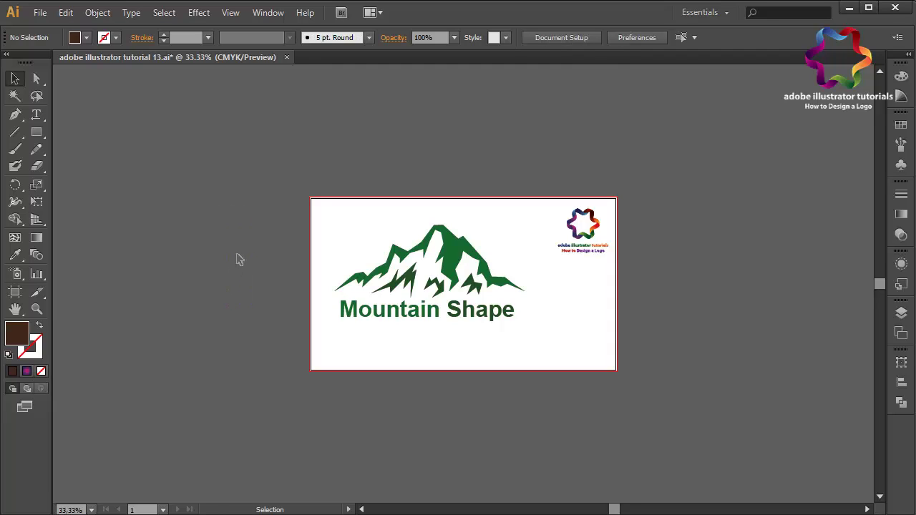
- Select the mountain pieces and the caption without the background, and set their fill to dark grey #2D2D2D
key("ctrl+plus")
key("ctrl+plus")
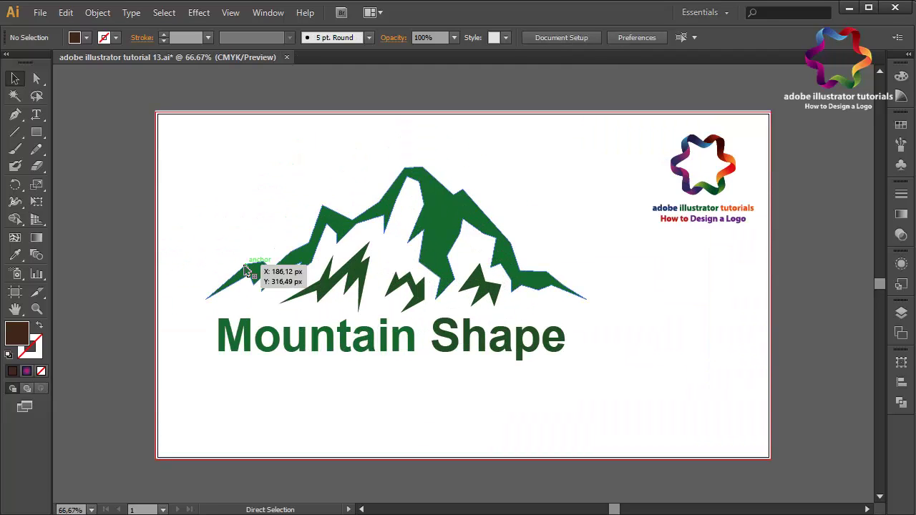
left_click_drag(132, 178, 607, 359)
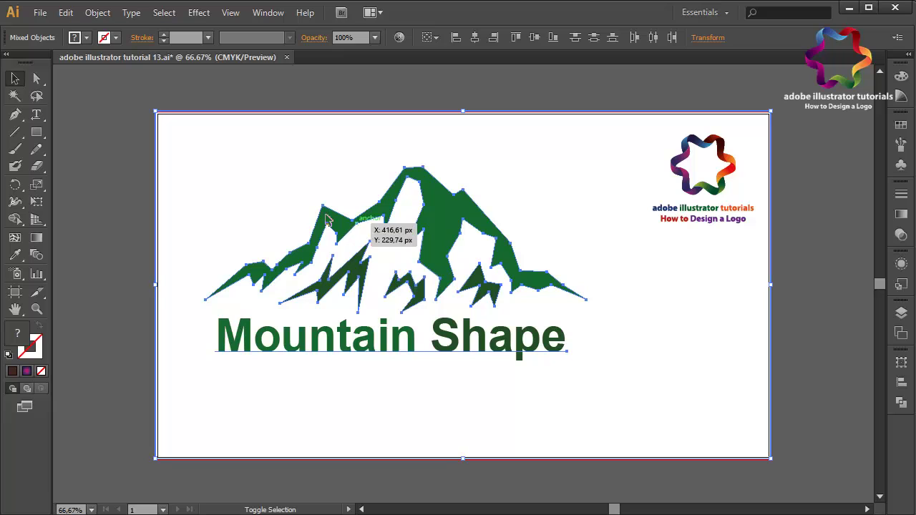
left_click(154, 262, "shift")
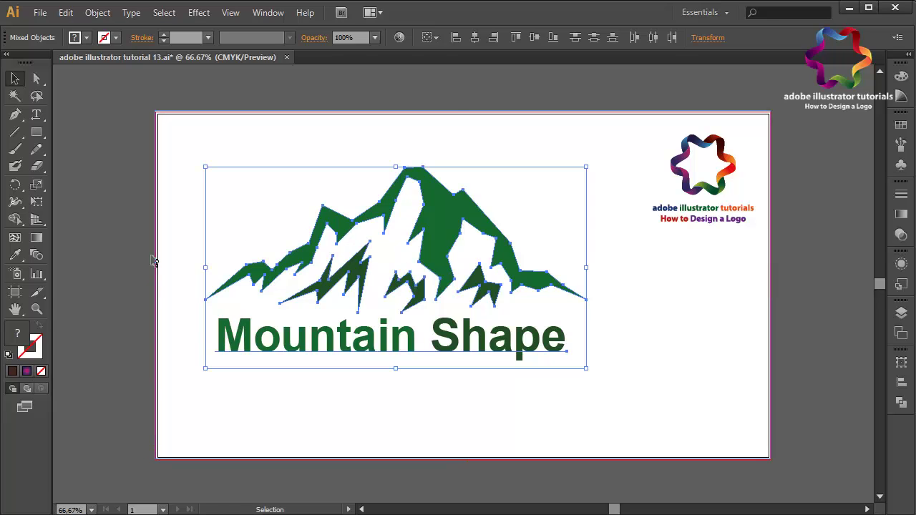
double_click(19, 344)
mouse_move(178, 325)
left_mouse_down()
mouse_move(93, 378)
mouse_move(71, 380)
mouse_move(118, 380)
mouse_move(63, 380)
left_mouse_up()
left_click(416, 235)
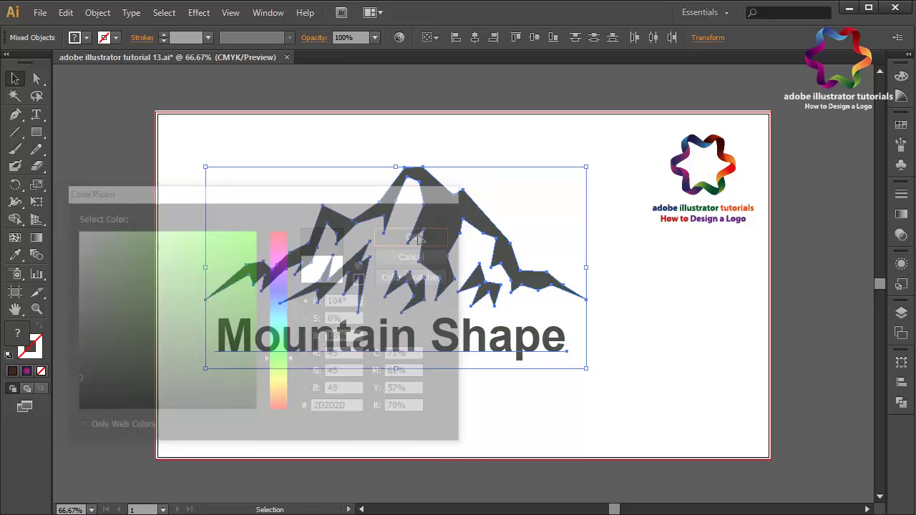
- Move the mountain and caption together rightwards on the artboard and enlarge them proportionally by about 20 percent
left_click_drag(433, 245, 484, 245)
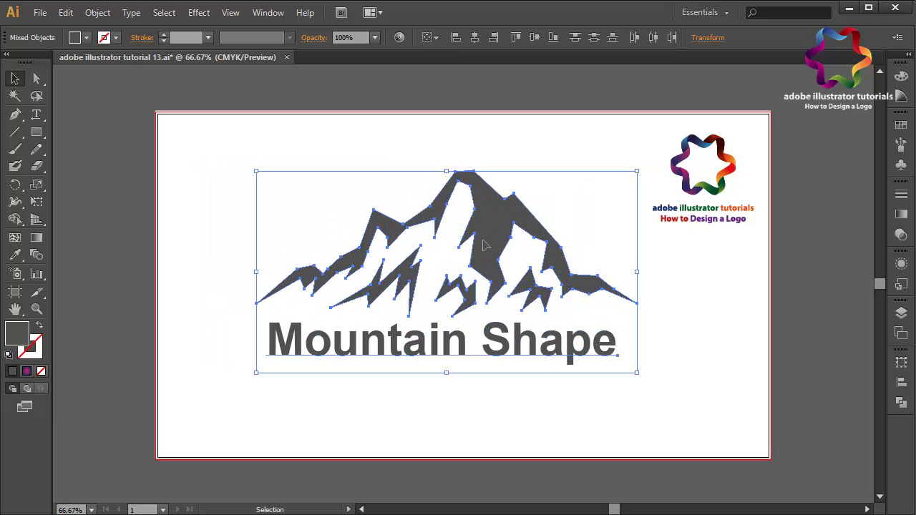
key("ctrl+minus")
key("ctrl+minus")
key("ctrl+minus")
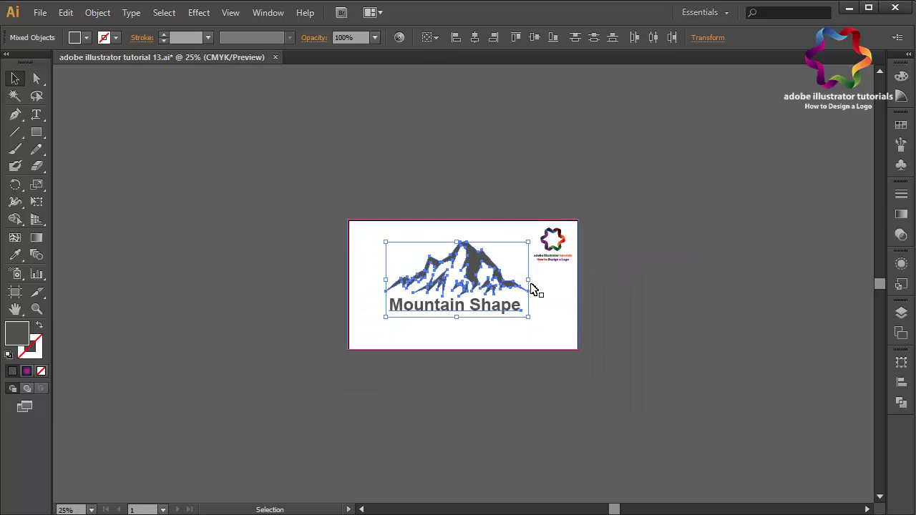
left_click_drag(529, 278, 558, 279)
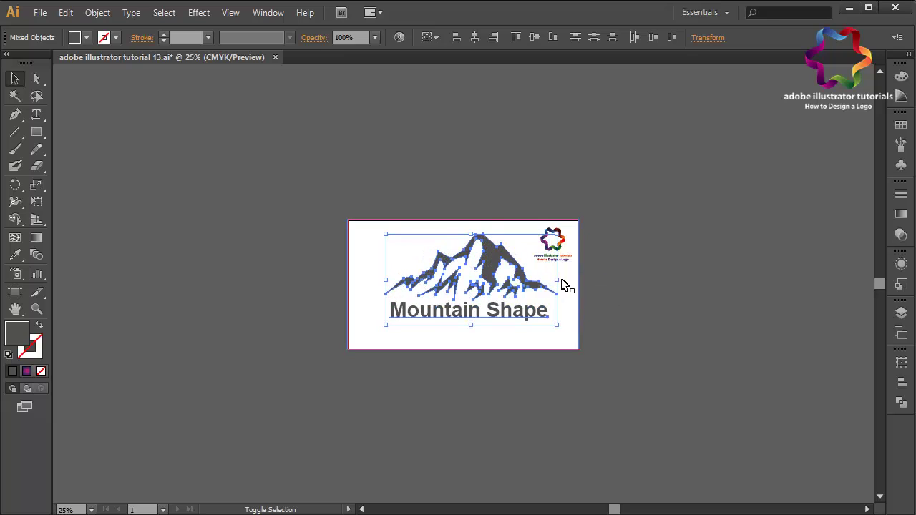
- Nudge the enlarged mountain and caption slightly down and to the left to centre them better on the artboard
key("Down")
key("Down")
key("Down")
key("Down")
key("Down")
key("Down")
key("Down")
key("Down")
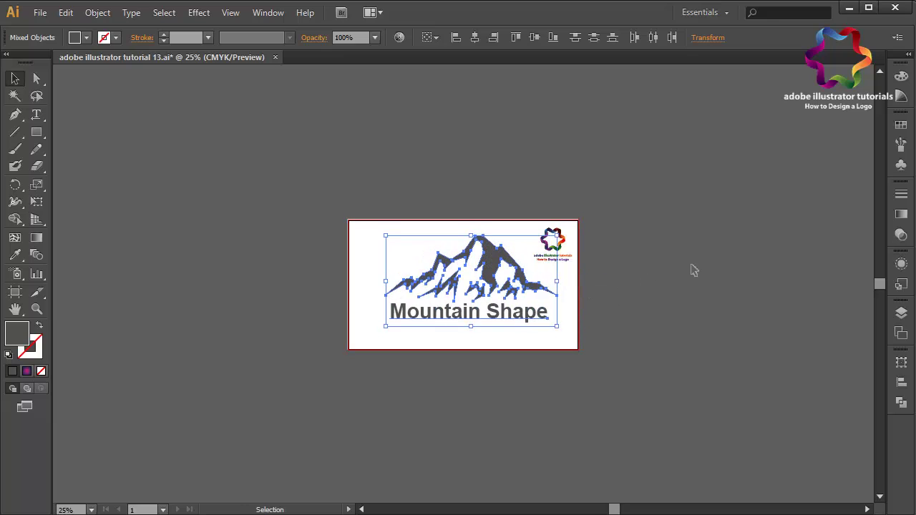
key("Left")
key("Left")
key("Left")
key("Left")
key("Left")
key("Left")
key("Left")
key("Left")
key("Left")
key("Left")
key("Left")
key("Left")
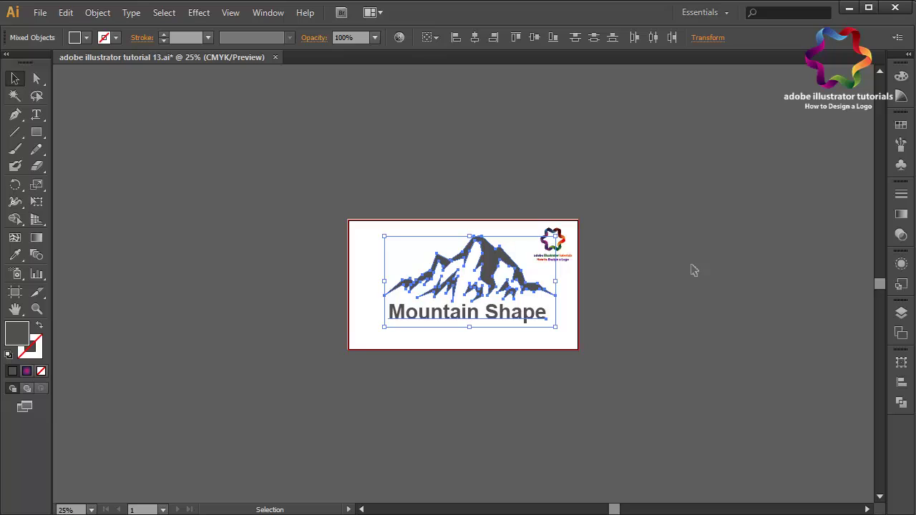
- Nudge the mountain and caption together slightly down on the artboard to even out the vertical margins, and deselect them
key("Down")
key("Down")
key("Down")
key("Down")
key("Down")
key("Down")
key("Down")
key("Down")
key("Down")
key("Down")
key("Down")
key("Down")
key("Down")
key("Down")
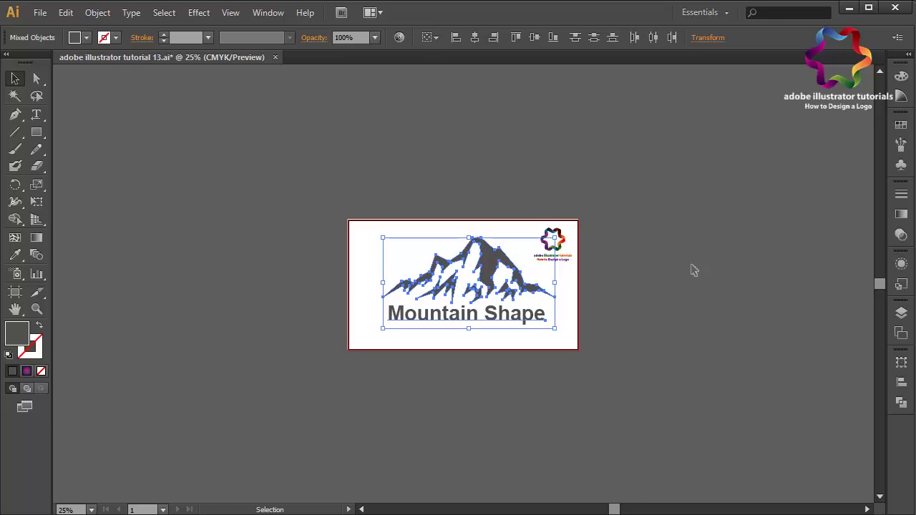
key("Down")
key("Down")
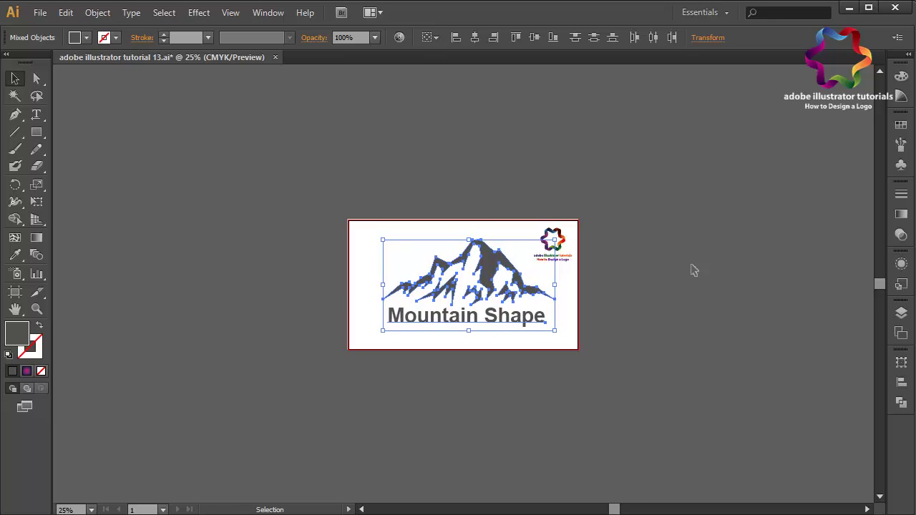
left_click(693, 271)
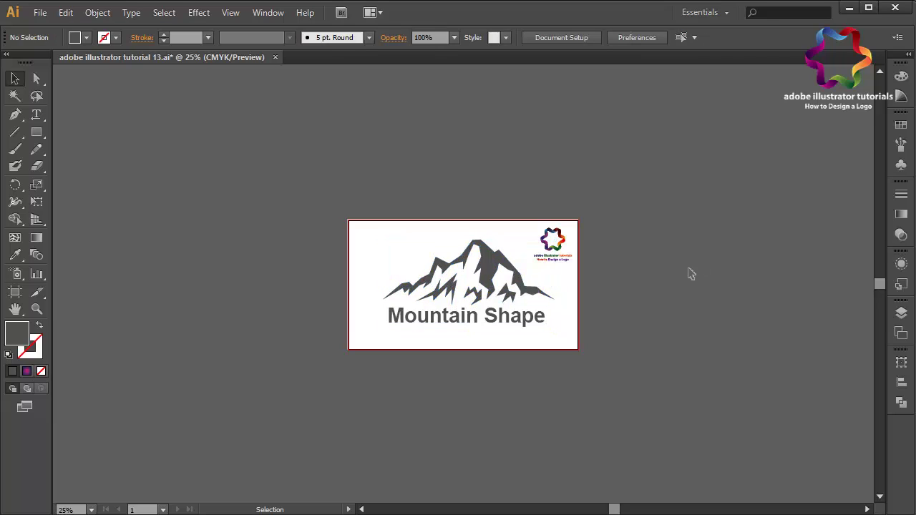
- Change the "Mountain Shape" caption's font to Cooper Std Black and shrink the caption proportionally to about 100 pt to fit under the mountain
left_click(541, 312)
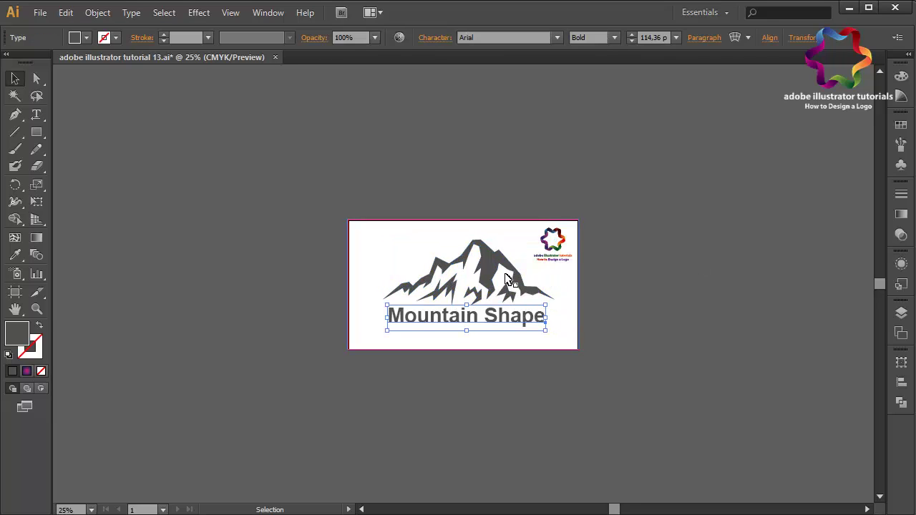
key("ctrl+shift+a")
key("ctrl+equal")
key("ctrl+equal")
key("ctrl+equal")
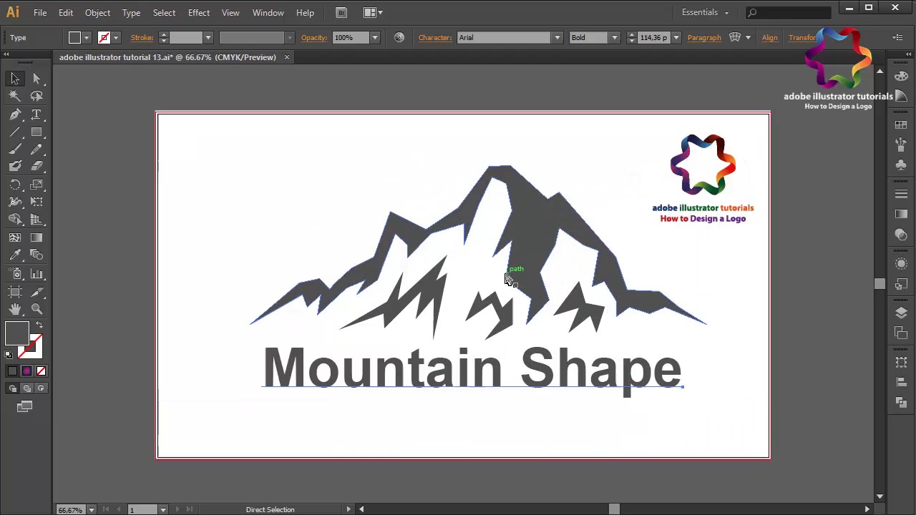
key("v")
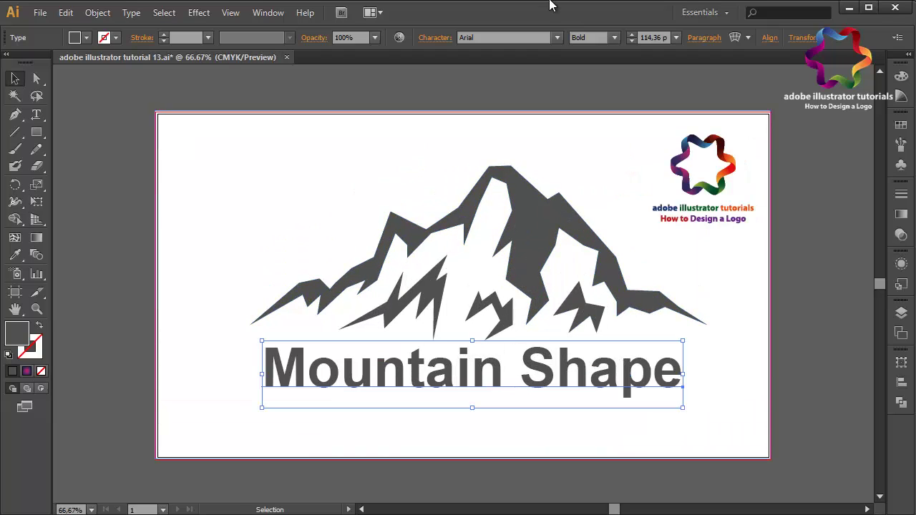
left_click(530, 38)
type("bl")
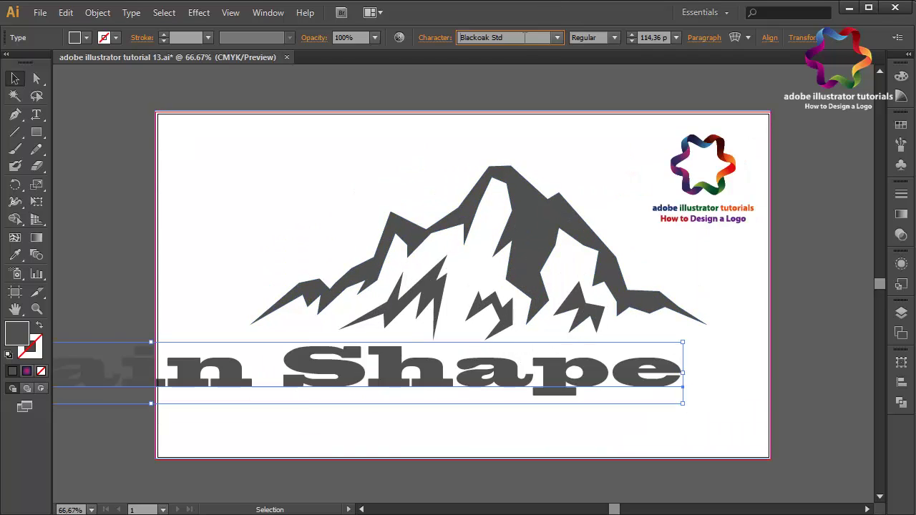
key("Down")
key("Down")
key("Down")
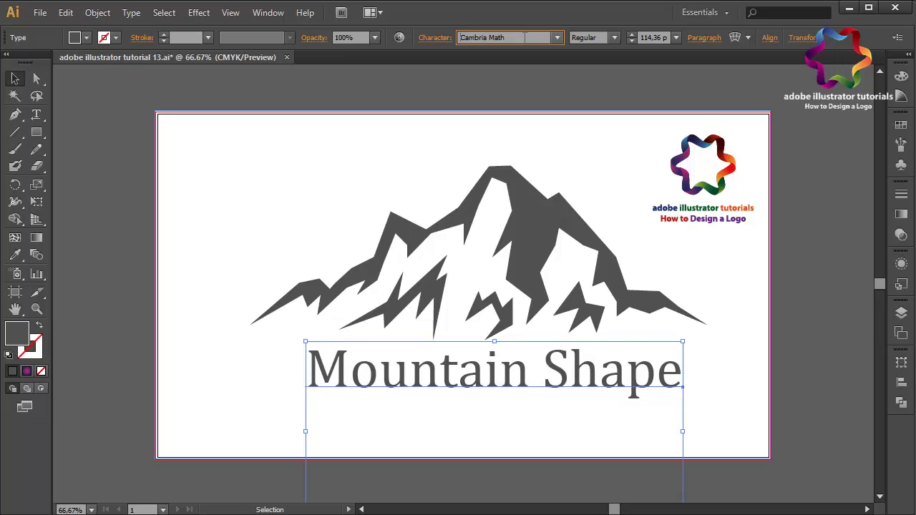
key("Down")
key("Up")
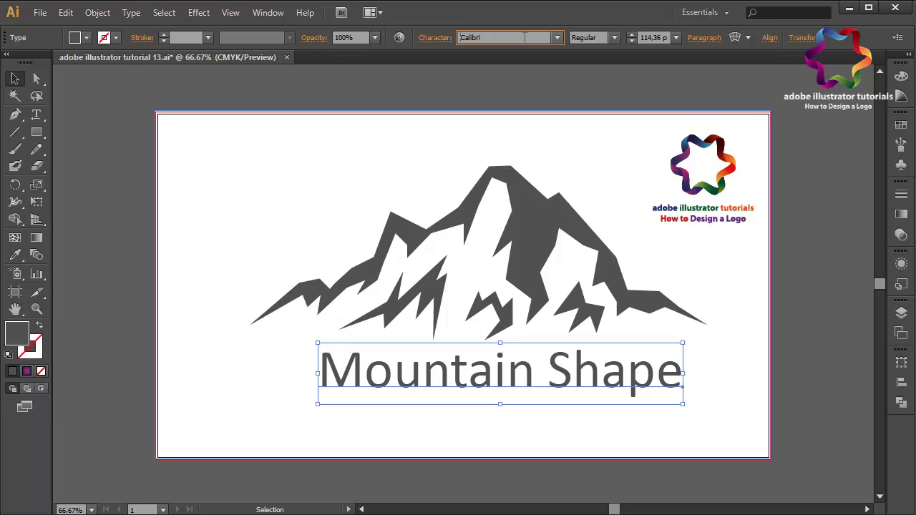
key("Down")
key("Down")
key("Down")
key("Up")
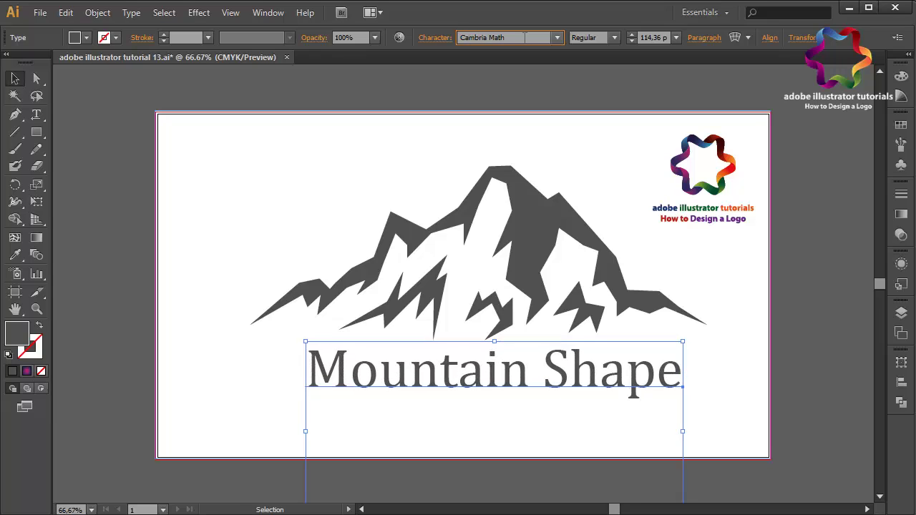
key("Down")
key("Down")
key("Down")
key("Up")
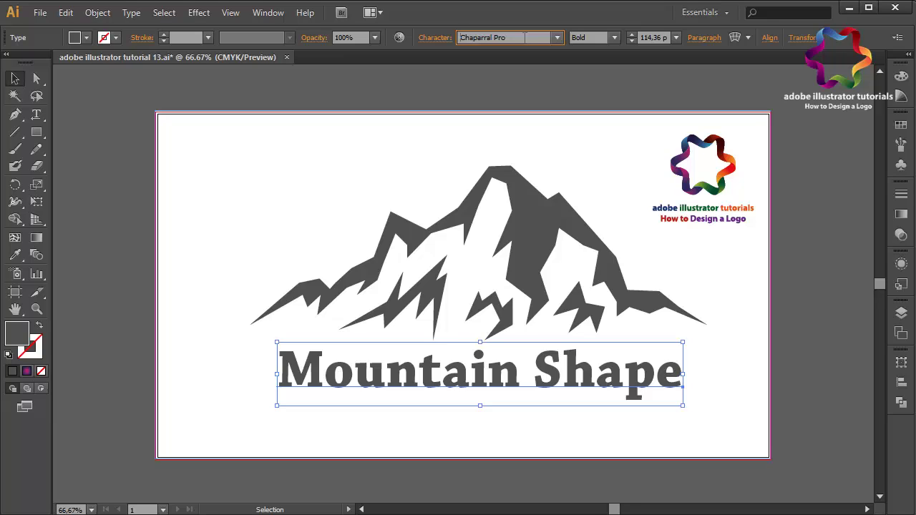
key("Down")
key("Down")
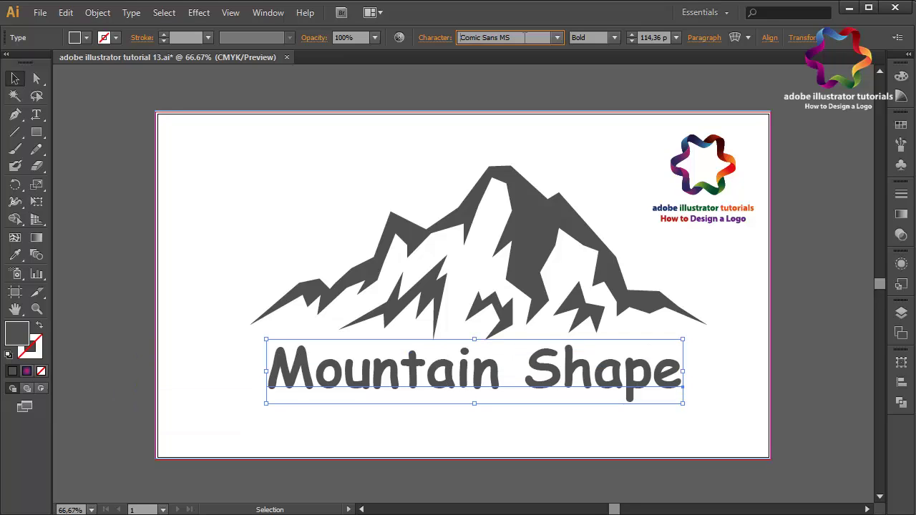
key("Down")
key("Down")
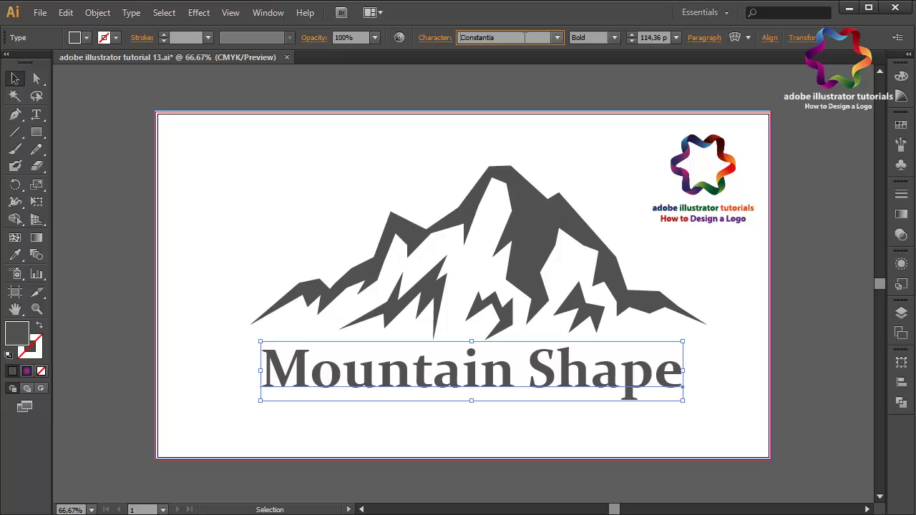
key("Down")
key("Down")
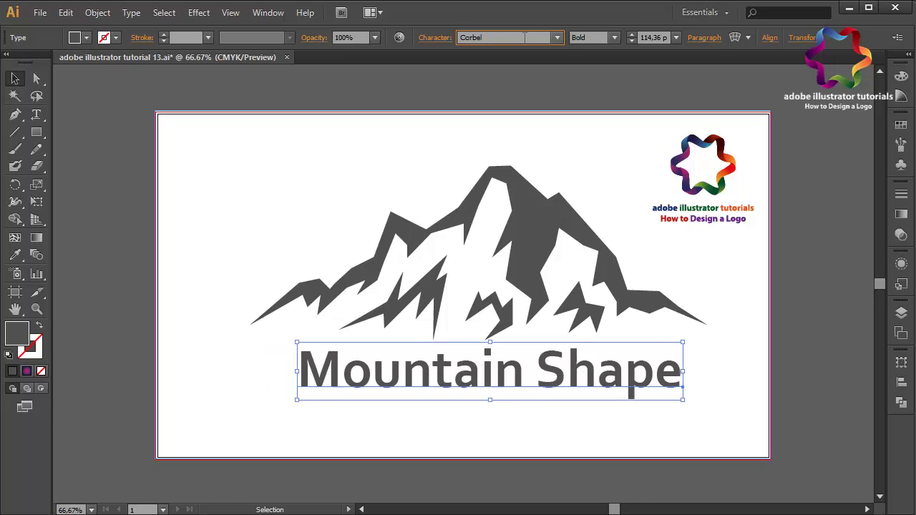
key("Up")
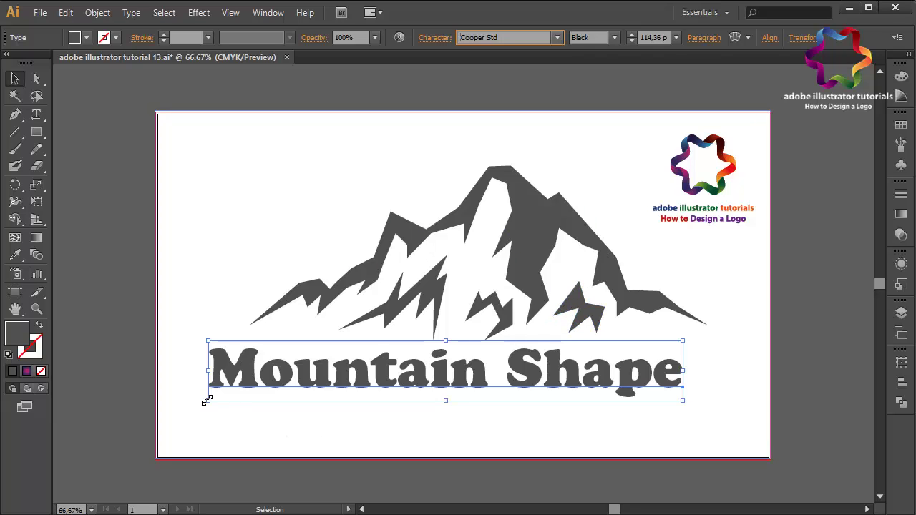
left_click_drag(209, 400, 265, 398)
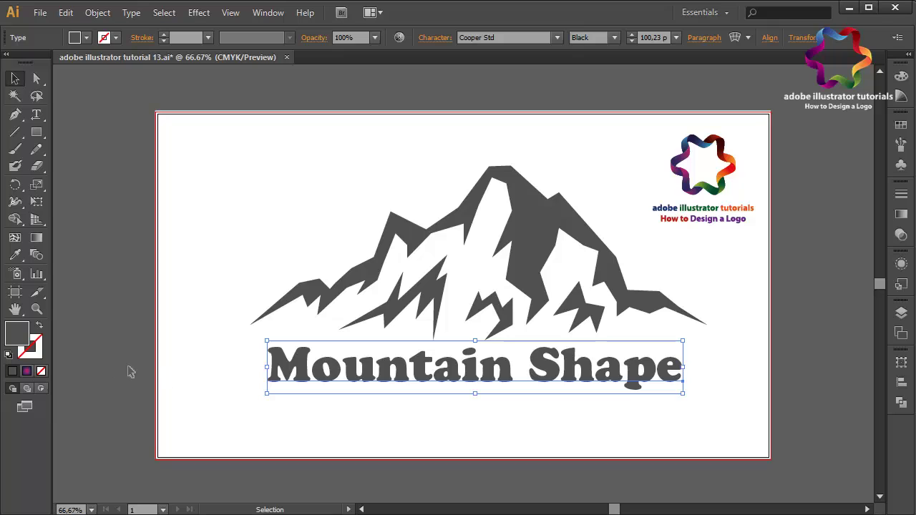
- Select all the mountain pieces together with the caption, shift them slightly left to centre them on the artboard, and deselect
key("ctrl+minus")
key("ctrl+minus")
key("ctrl+minus")
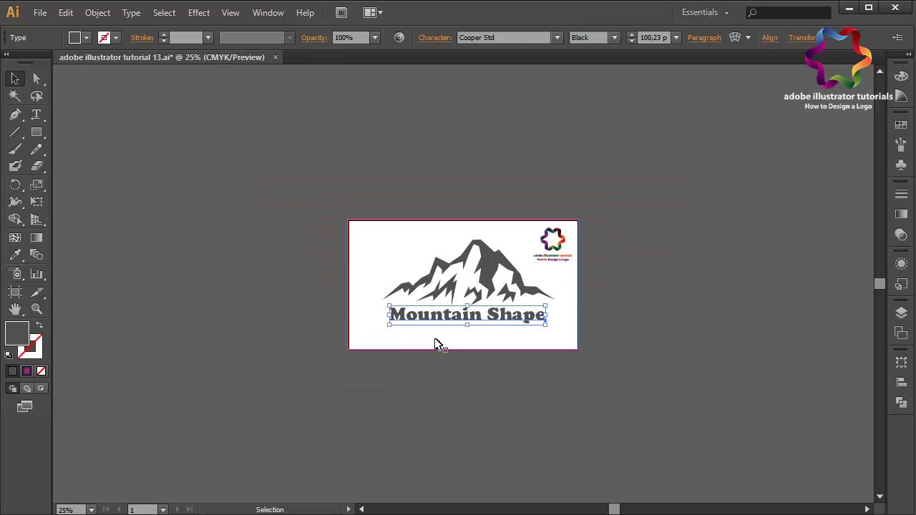
left_click(468, 277, "shift")
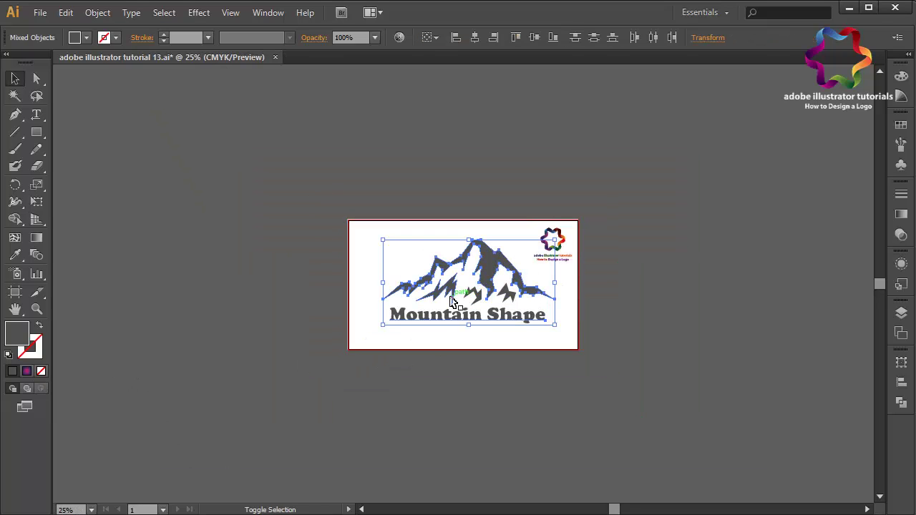
left_click_drag(466, 297, 503, 298)
left_click(624, 293)
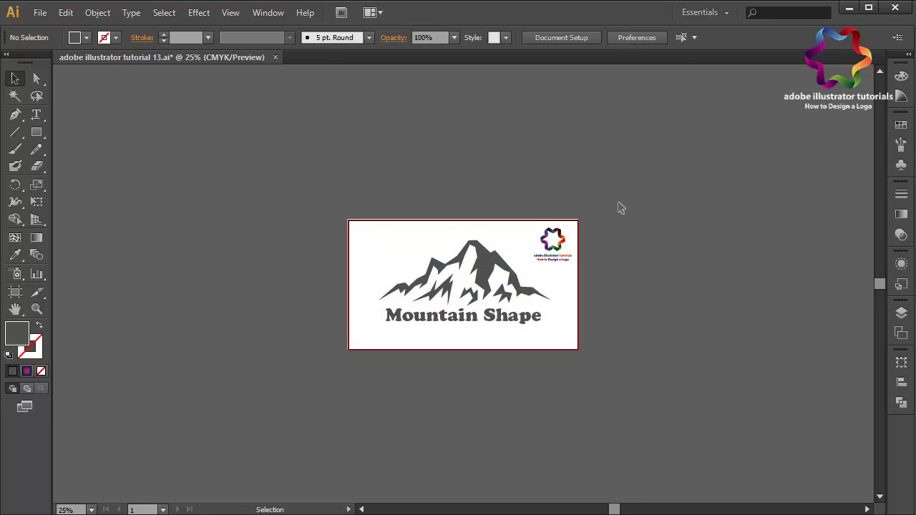
key("ctrl+plus")
key("ctrl+plus")
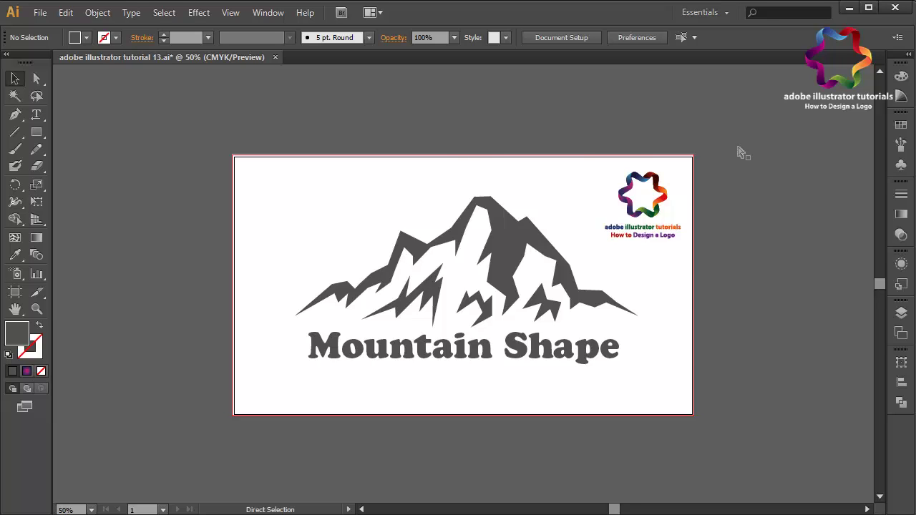
key("ctrl+0")
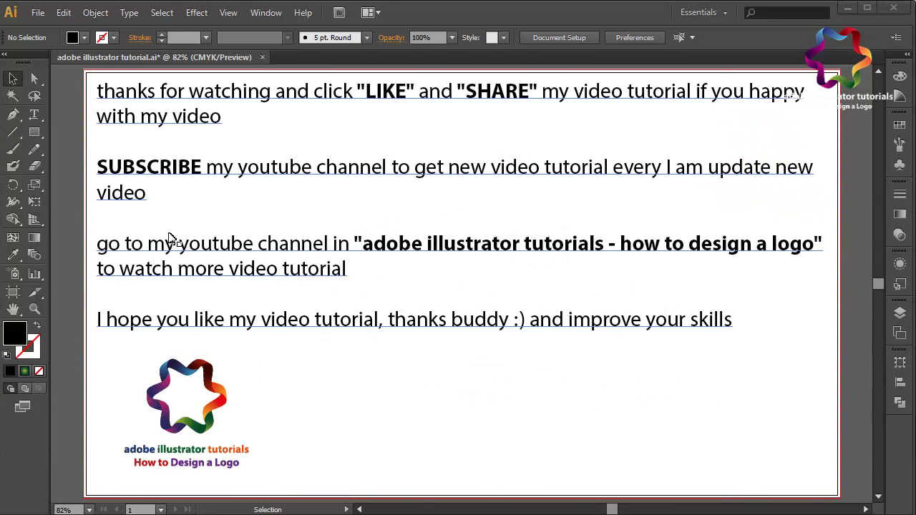
left_click(13, 149)
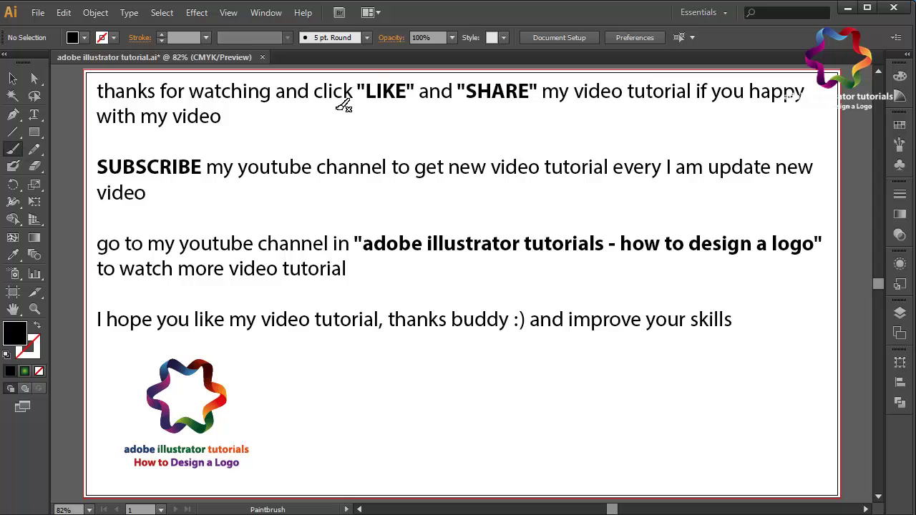